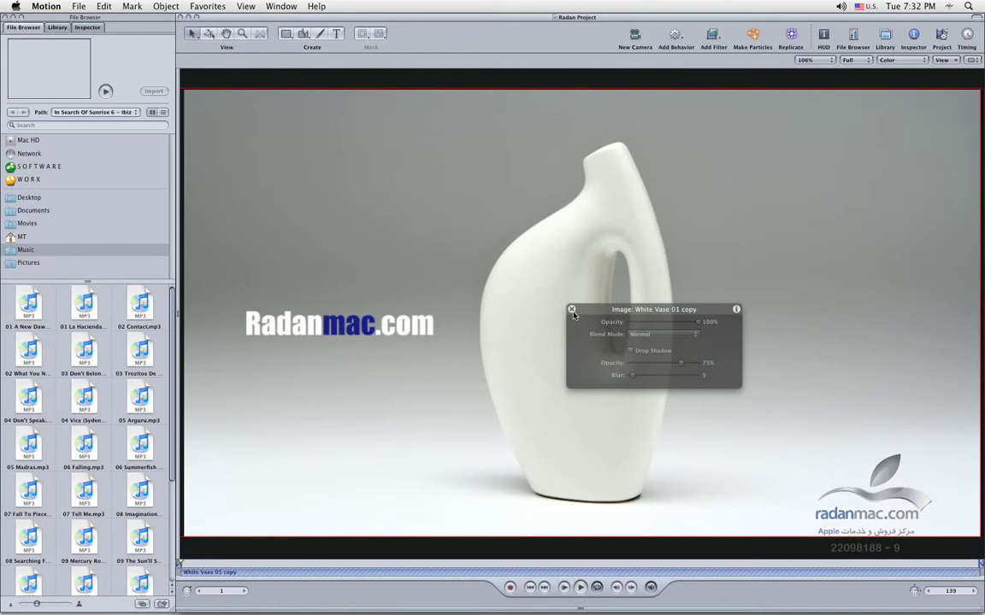
Move the floating HUD aside, show the project's layer list and select the bottle group
drag(593, 306, 551, 318)
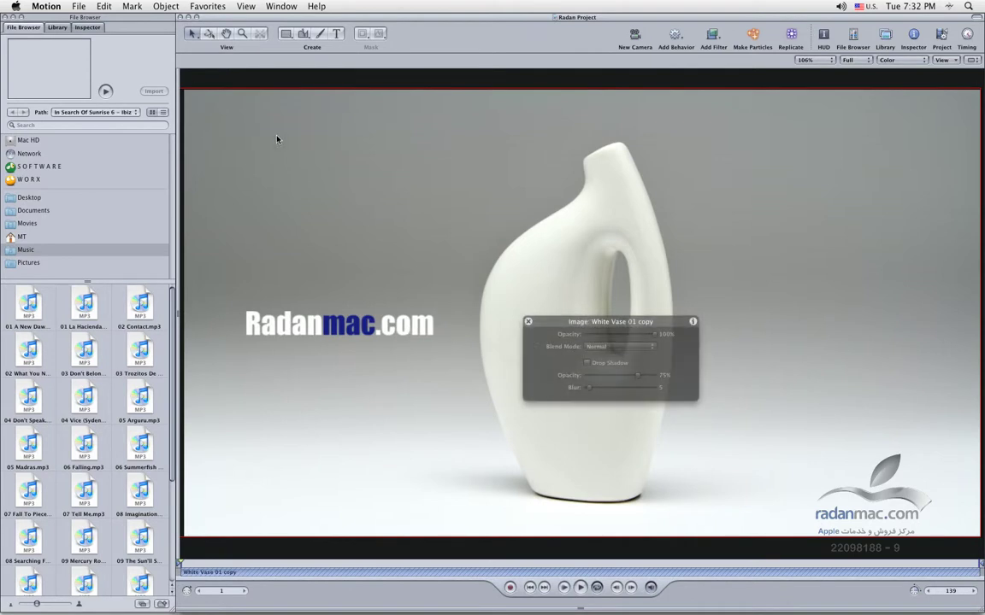
key(F5)
click(275, 192)
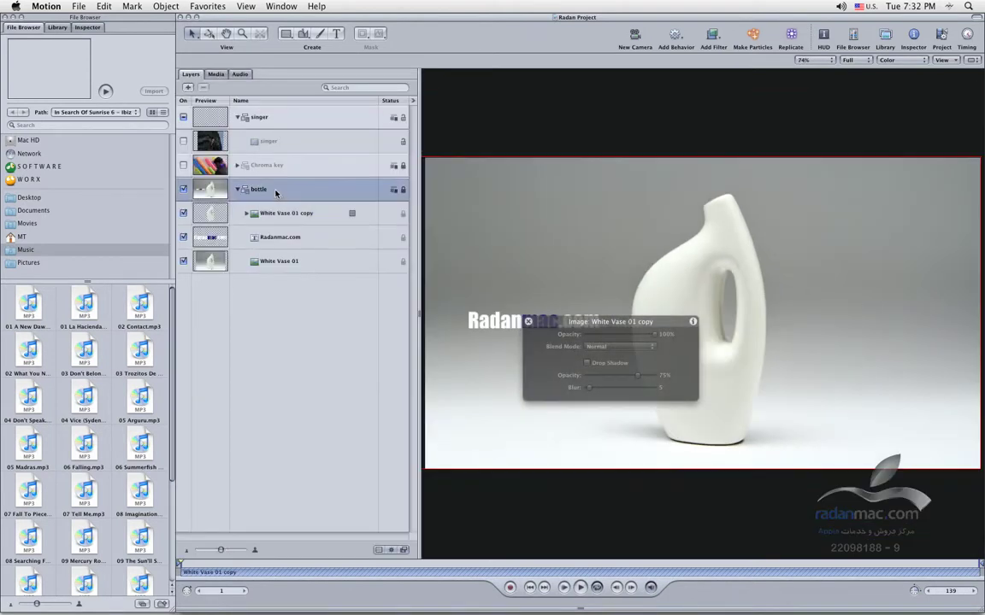
click(404, 191)
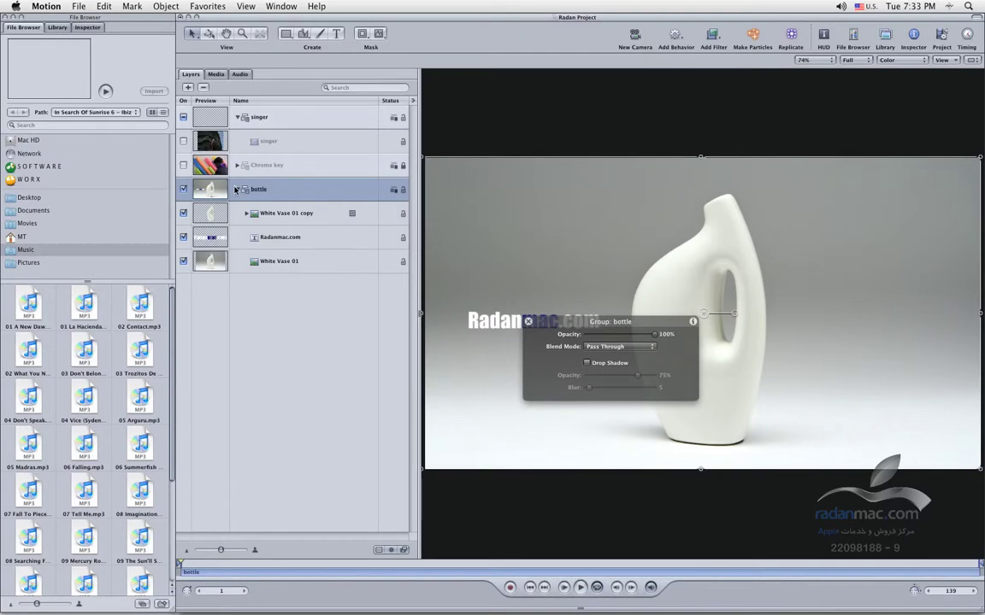
Make the Chroma key group visible and move its HUD away from the middle of the canvas
click(254, 165)
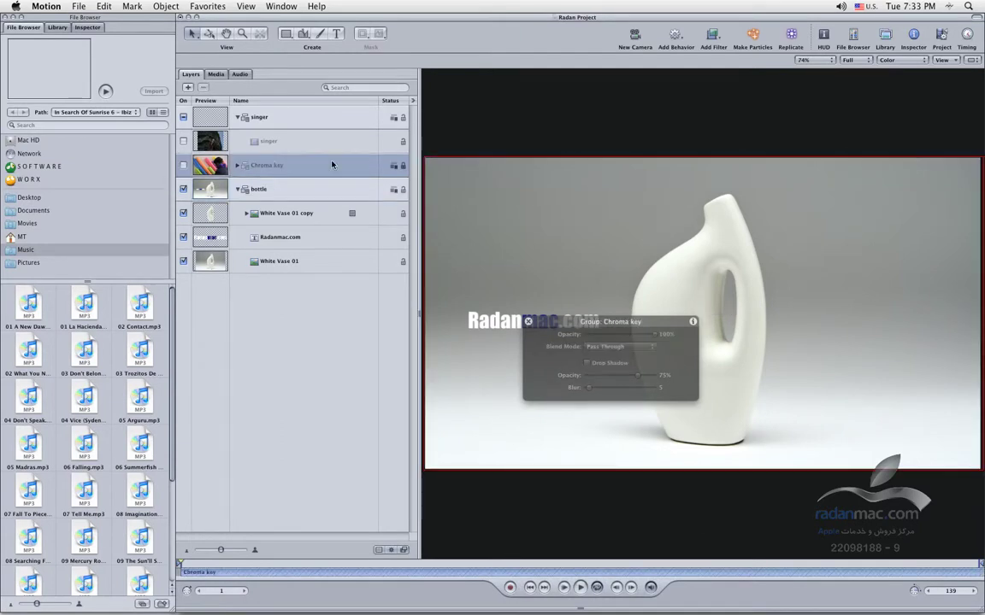
click(183, 165)
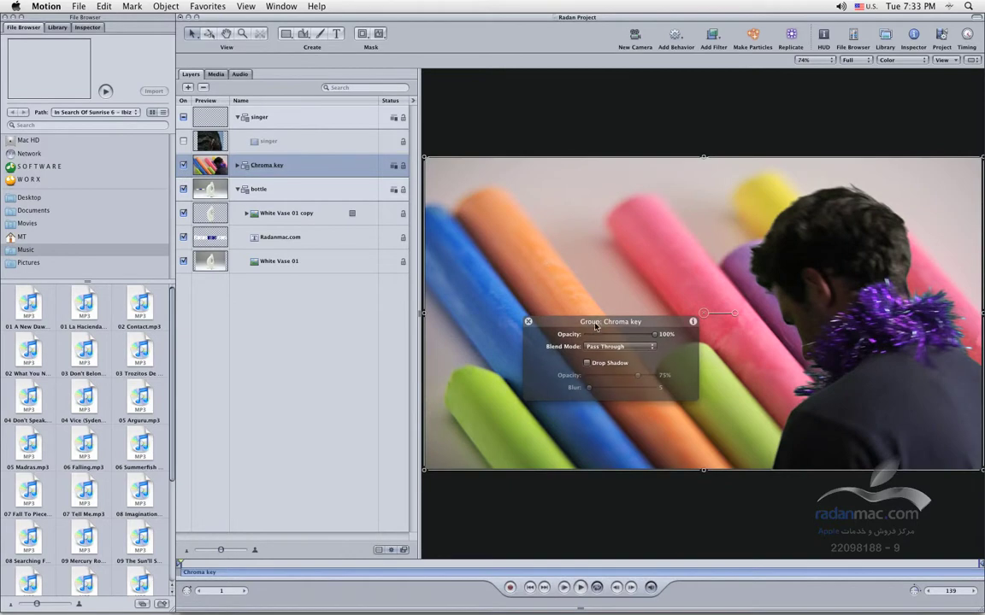
drag(549, 321, 470, 337)
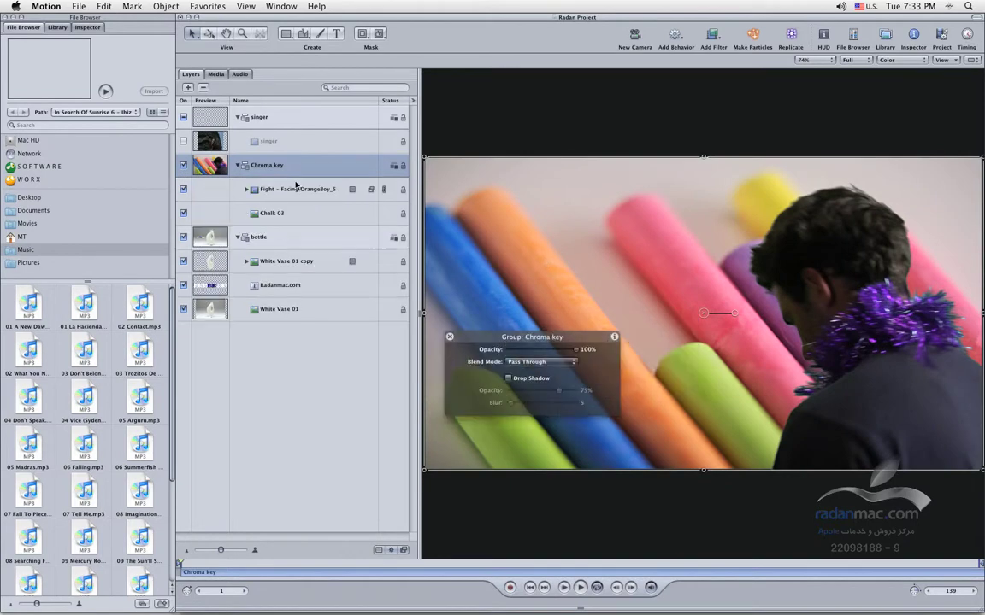
Expand the Fight - Facing OrangeBoy_5 clip and examine the HUD parameters of its Matte Magic and Primatte RT filters
click(290, 189)
click(247, 189)
click(342, 231)
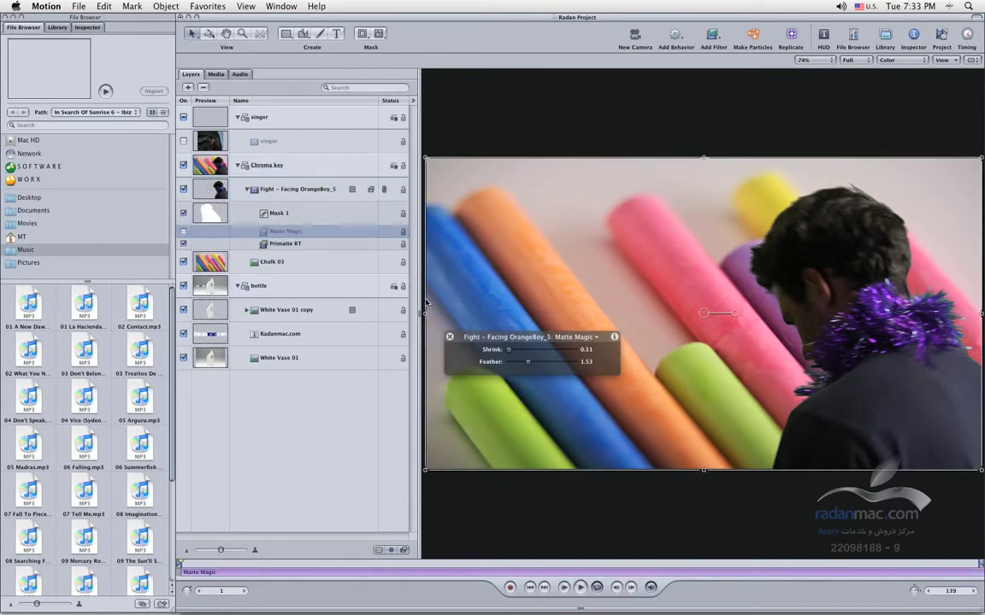
click(294, 192)
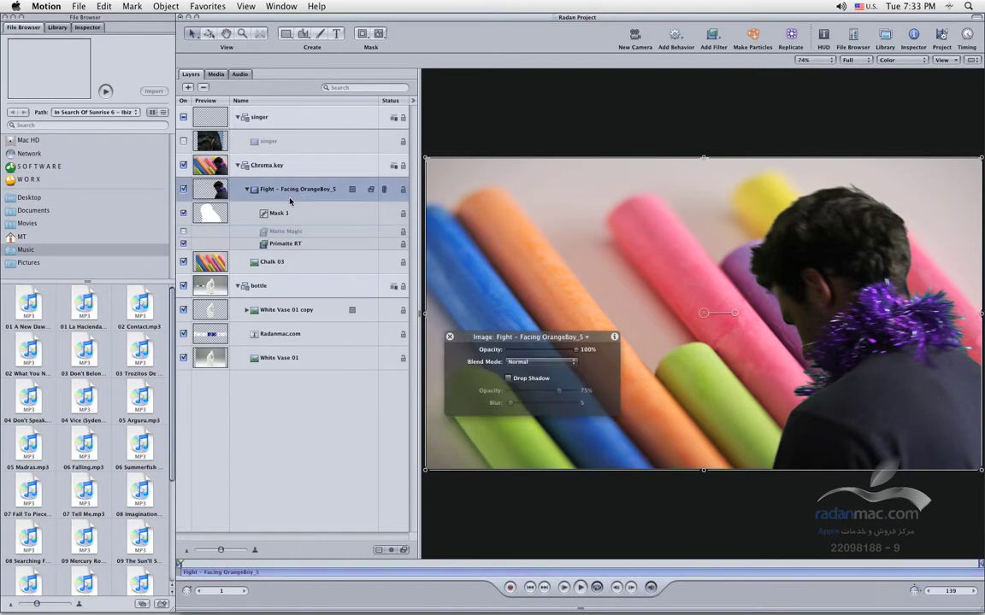
click(344, 228)
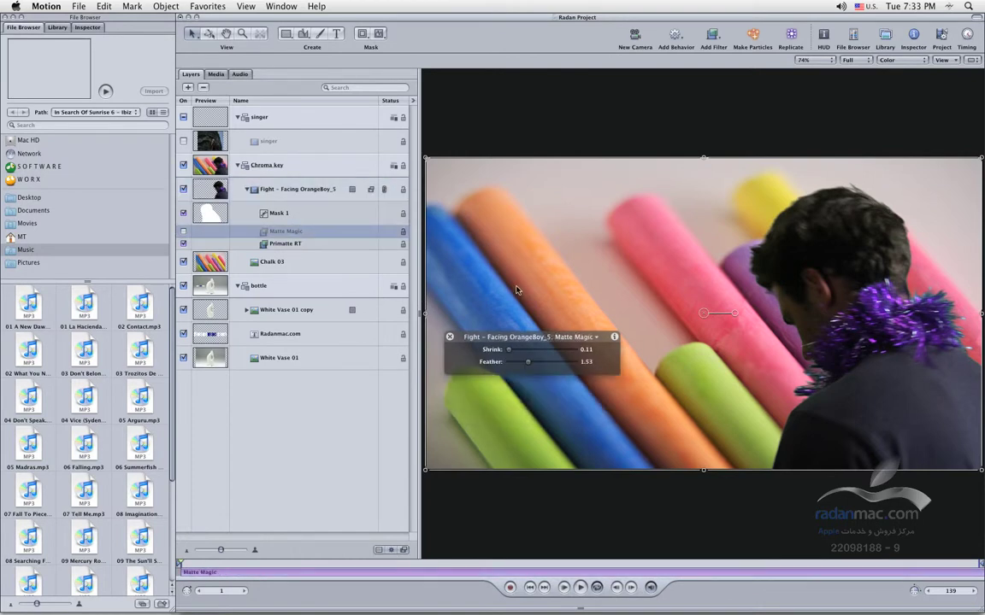
key(Down)
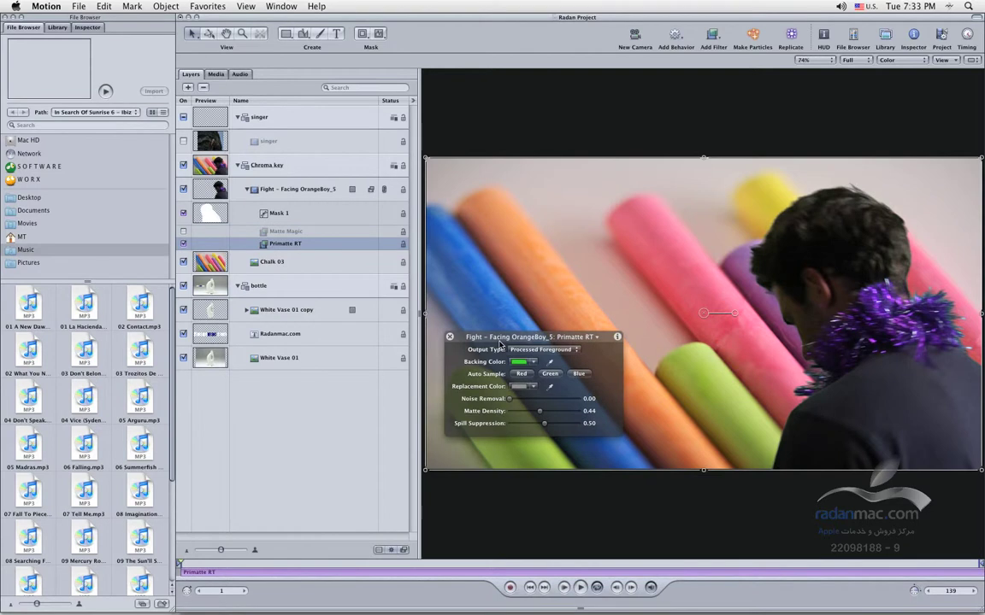
Step back and forth between the Fight clip and its filters to compare the HUD controls, ending on Primatte RT
click(292, 183)
click(286, 244)
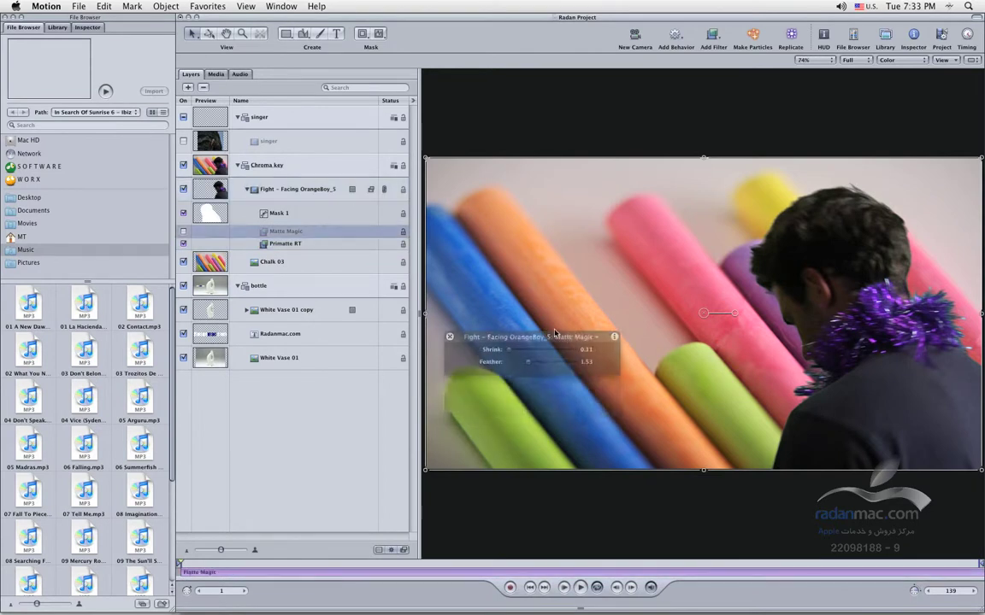
click(295, 189)
key(Down)
key(Down)
key(Up)
key(Up)
key(Down)
key(Down)
key(Down)
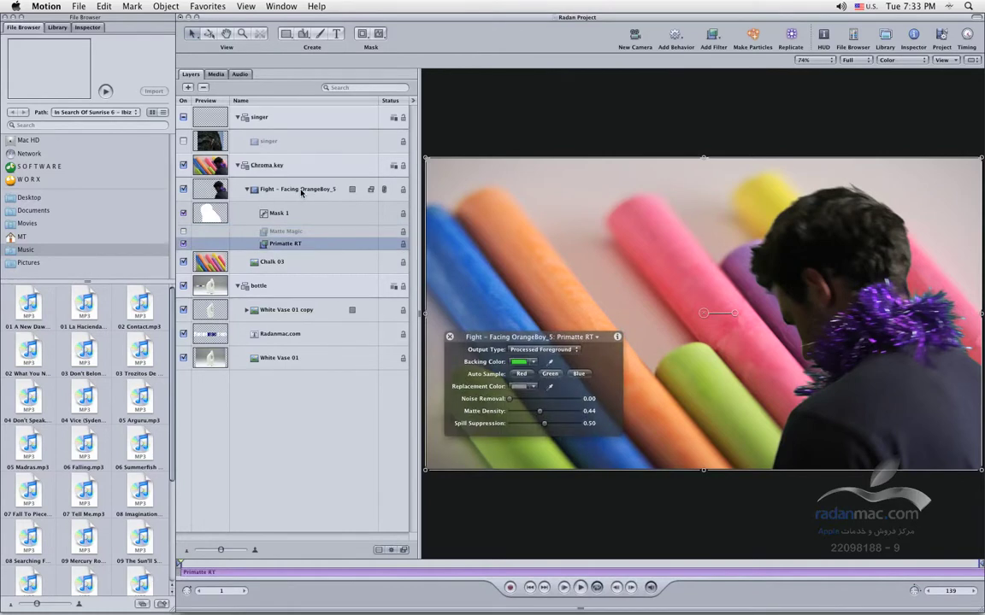
Hide the layer list, and toggle the File Browser off and back on
key(F5)
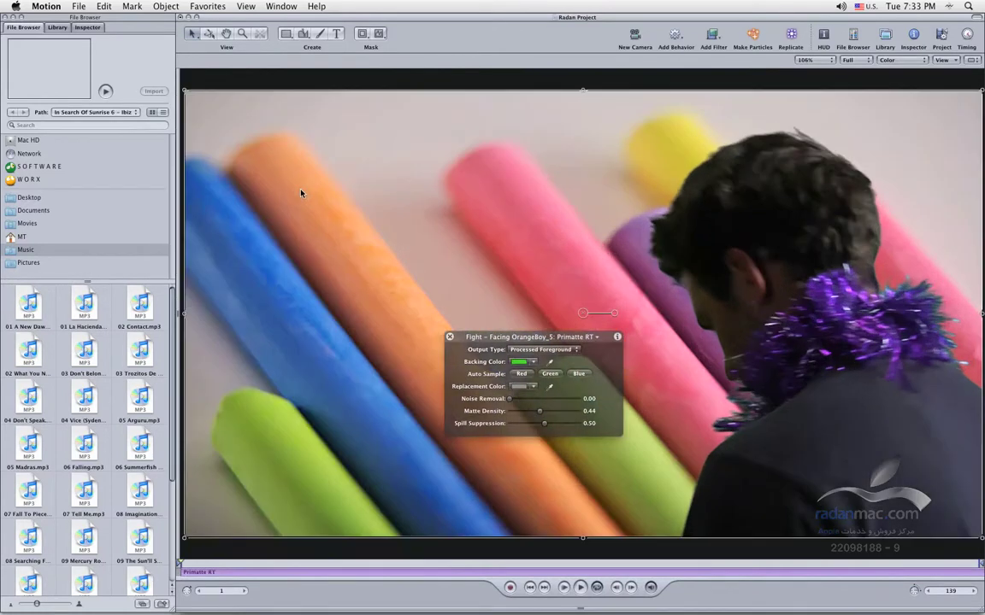
click(851, 40)
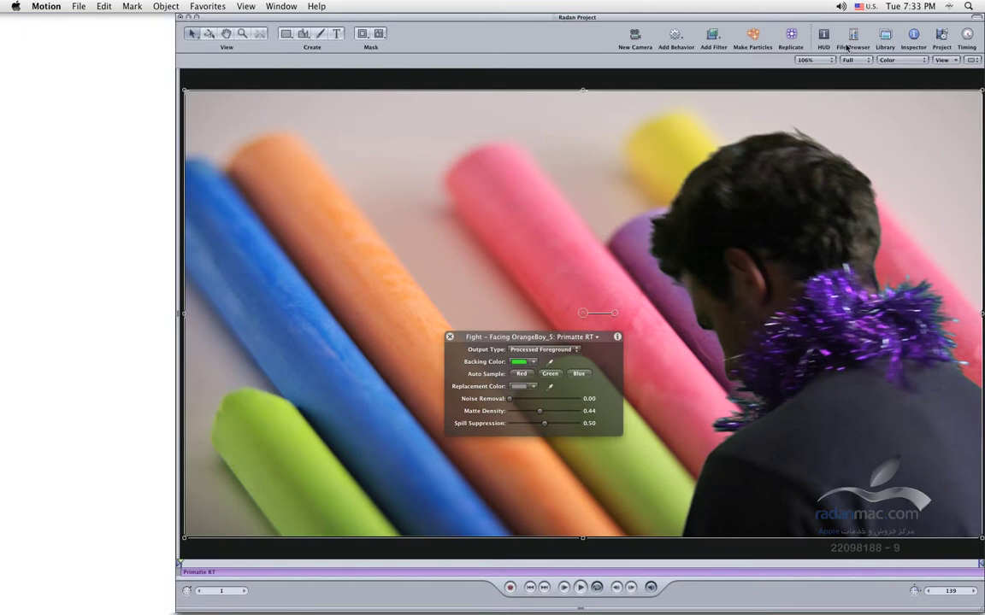
click(845, 49)
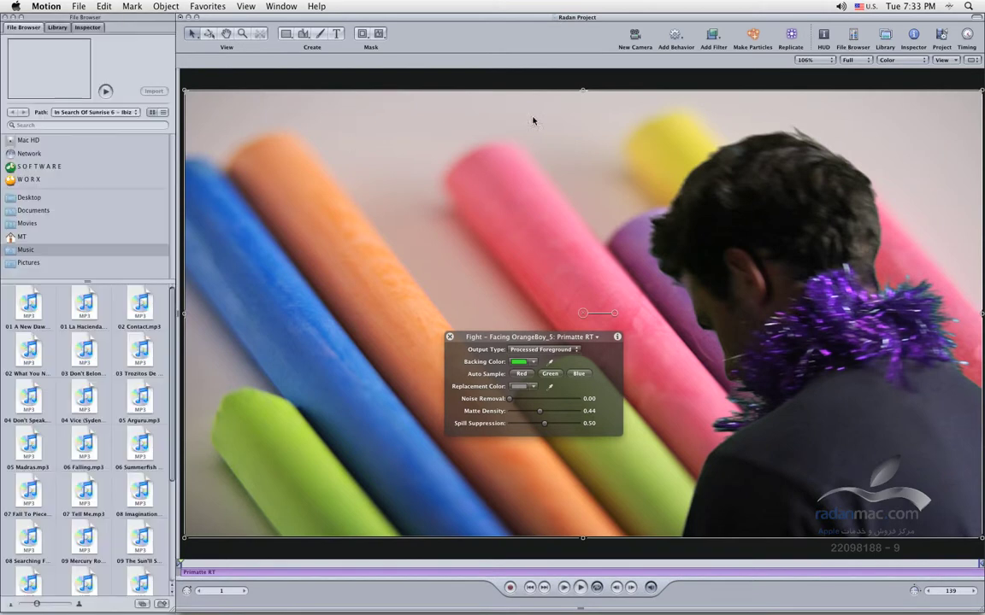
Browse the Mac HD and Desktop locations for files and hide the HUD
click(34, 140)
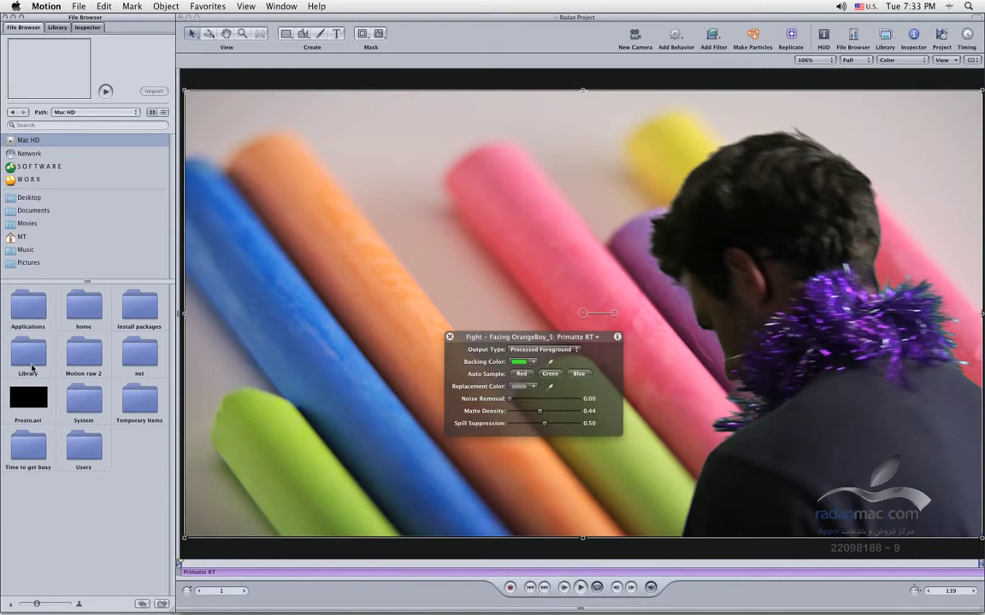
click(50, 199)
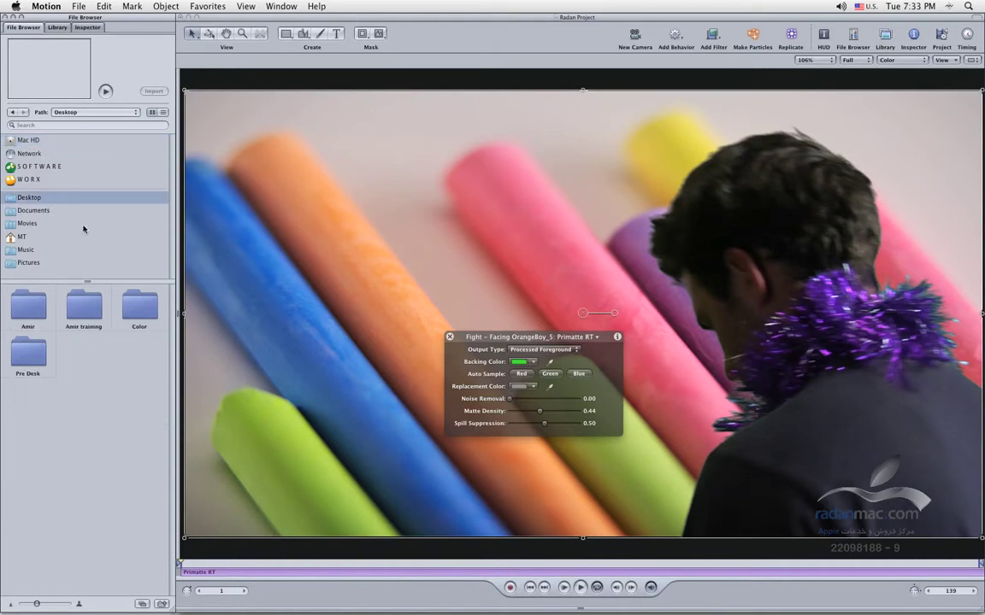
key(F7)
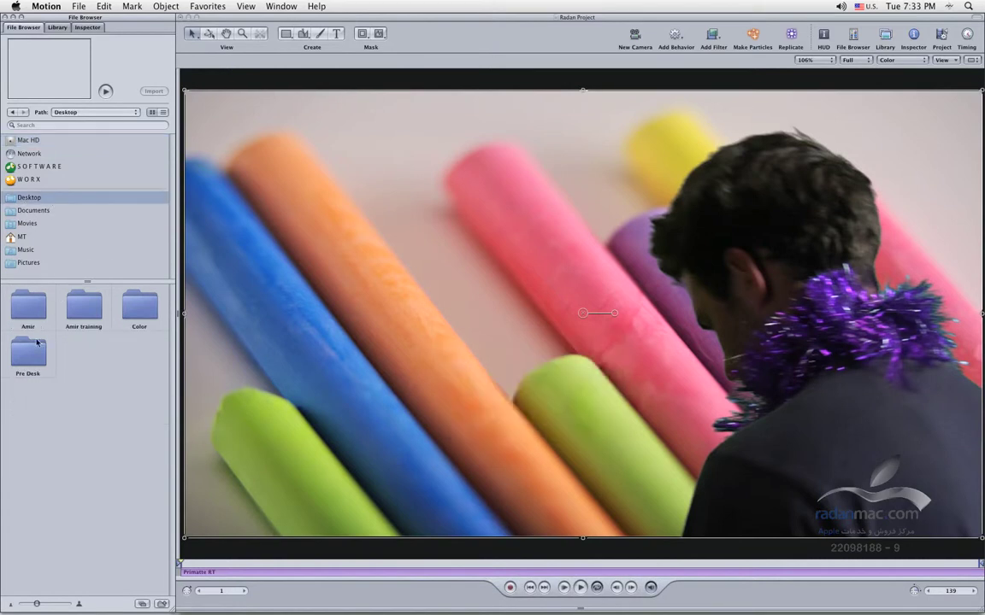
Open the Library and preview the Throw, Spin and Move behaviors in the Basic Motion category
key(super+2)
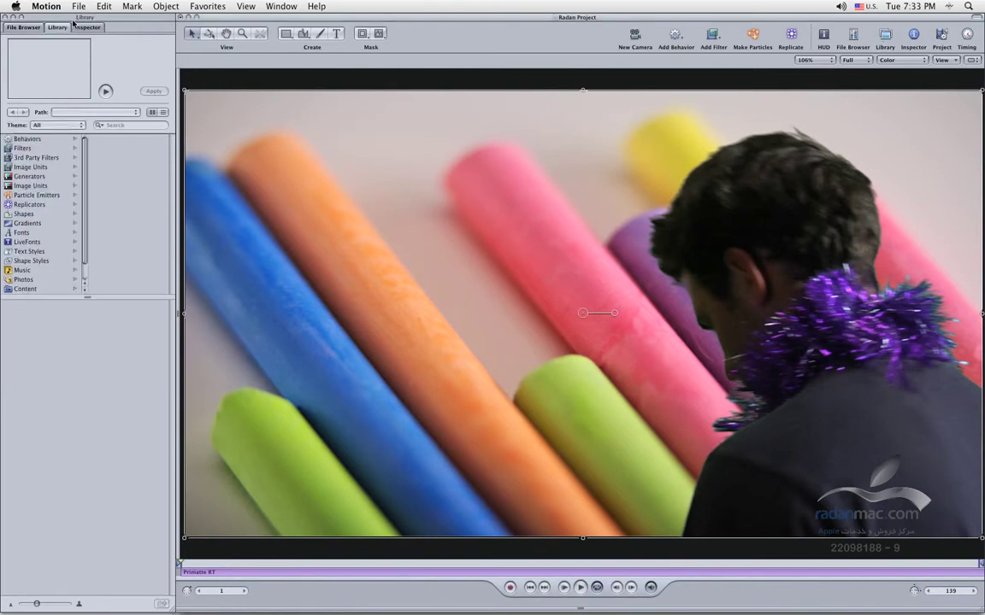
click(53, 144)
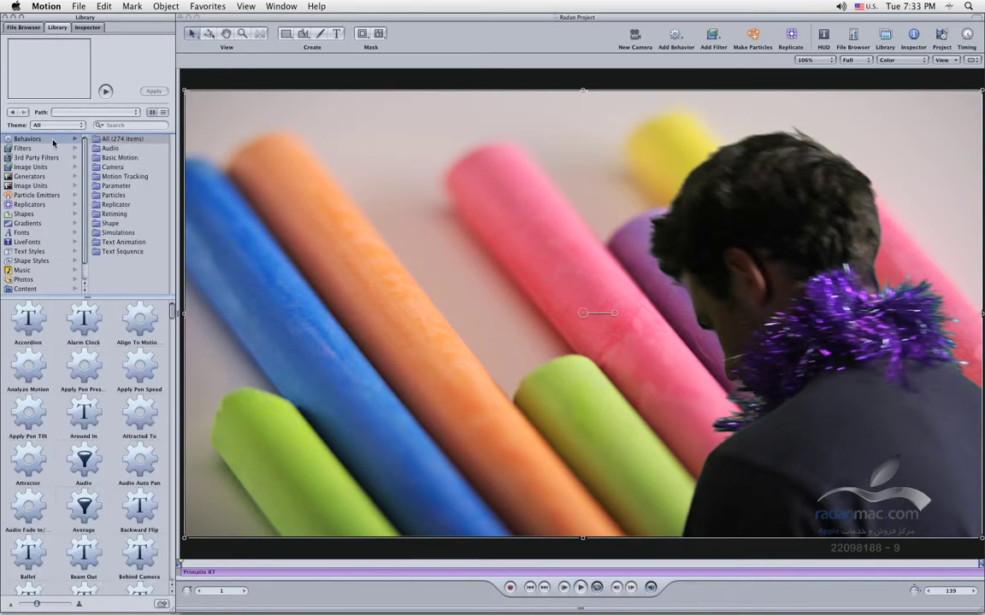
click(120, 156)
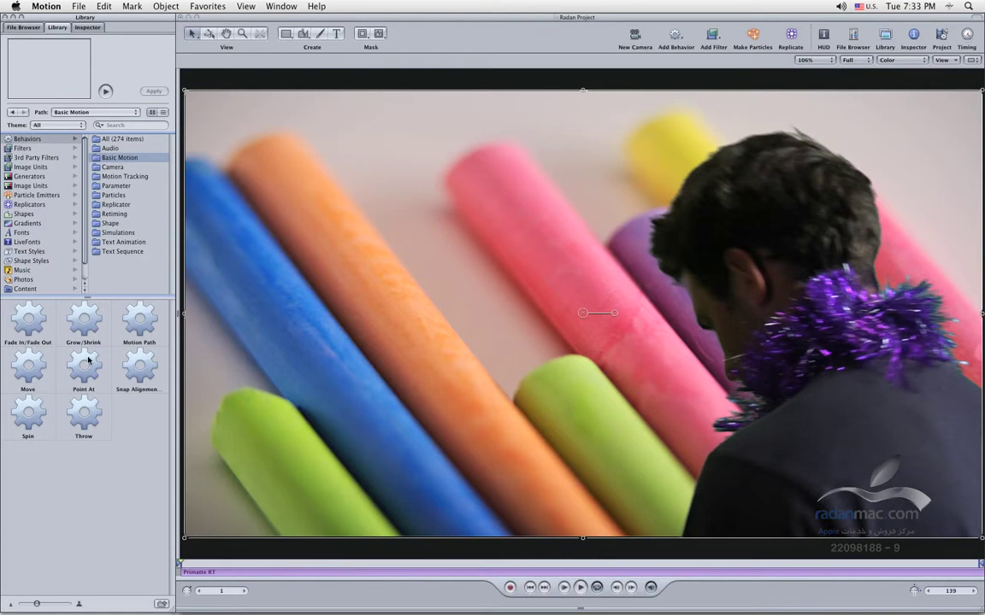
click(84, 413)
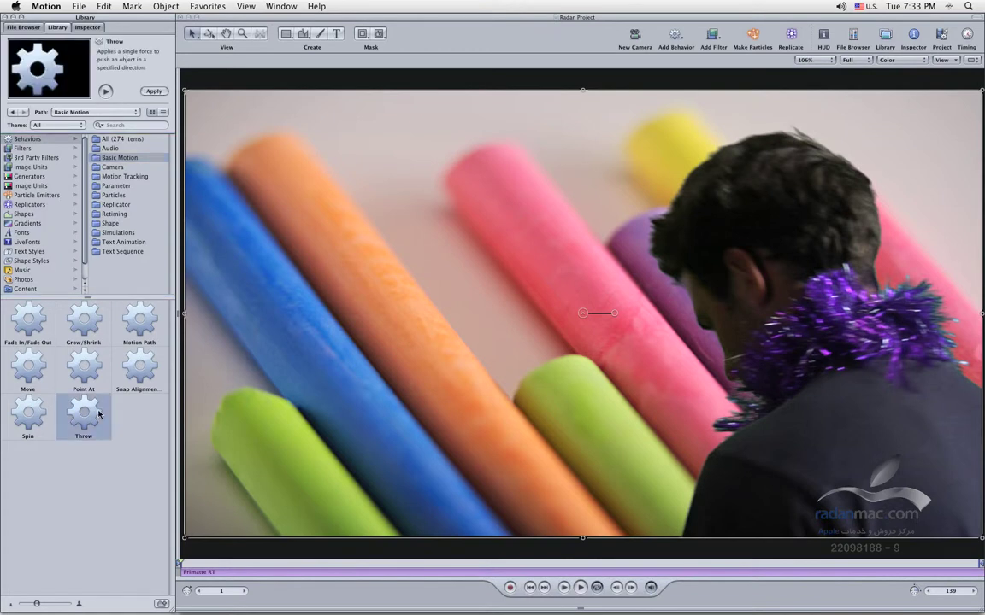
click(39, 419)
click(28, 366)
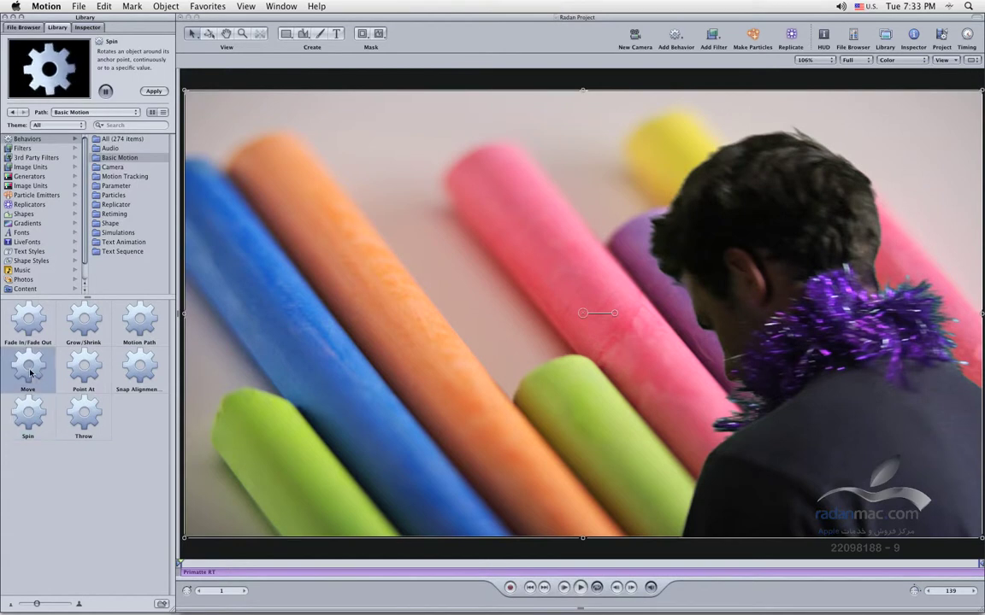
Browse the Particles, Motion Tracking and Simulations behaviors, previewing Attracted To, Attractor and Gravity
click(113, 213)
click(127, 199)
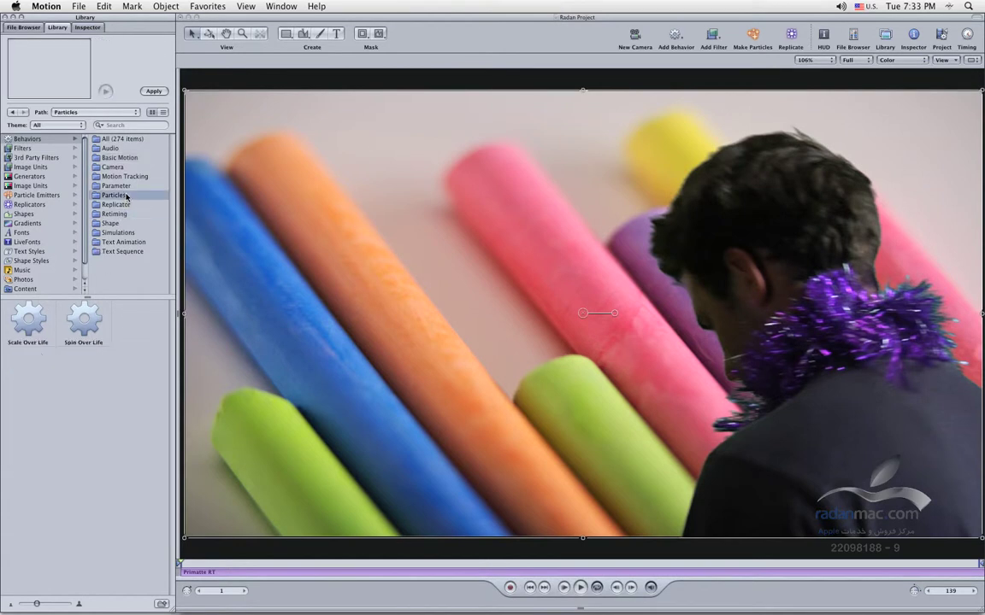
click(133, 177)
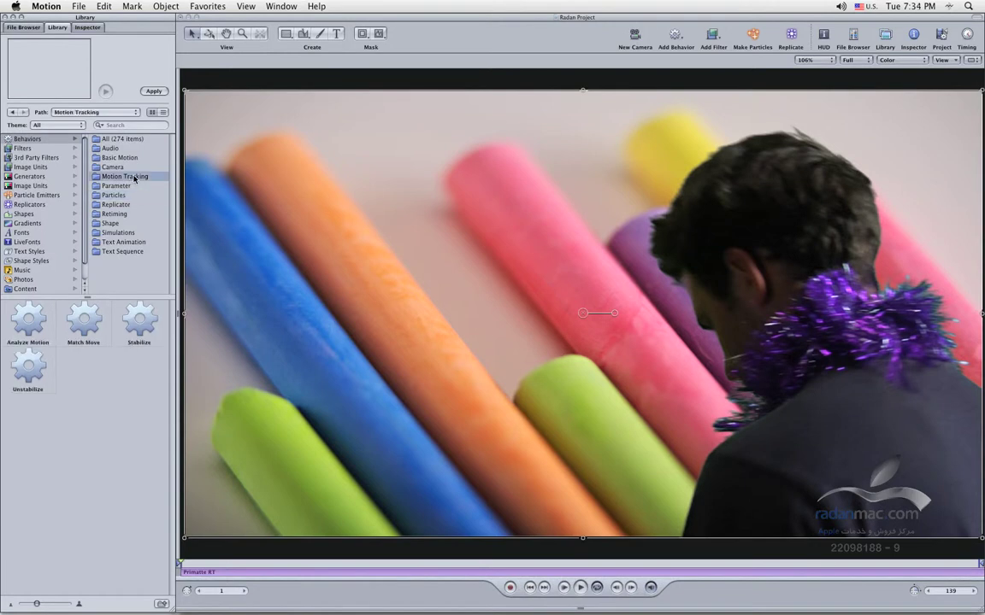
click(119, 233)
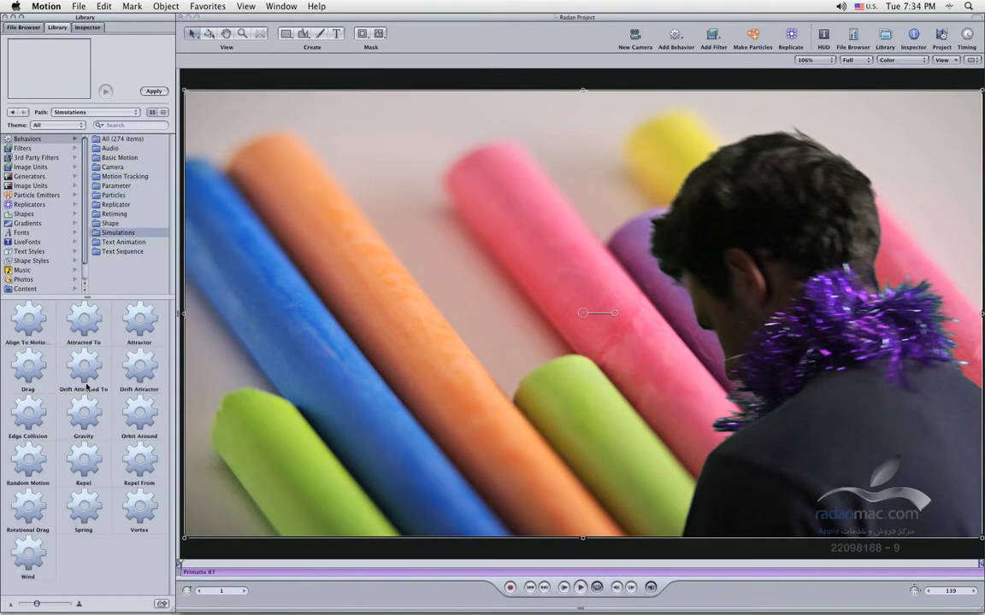
click(82, 328)
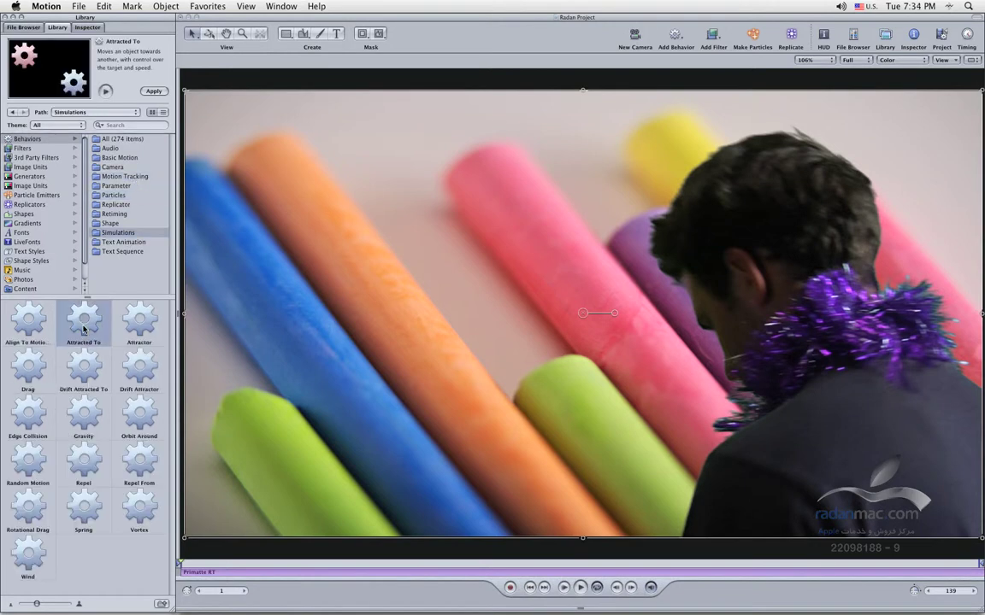
click(139, 328)
click(83, 412)
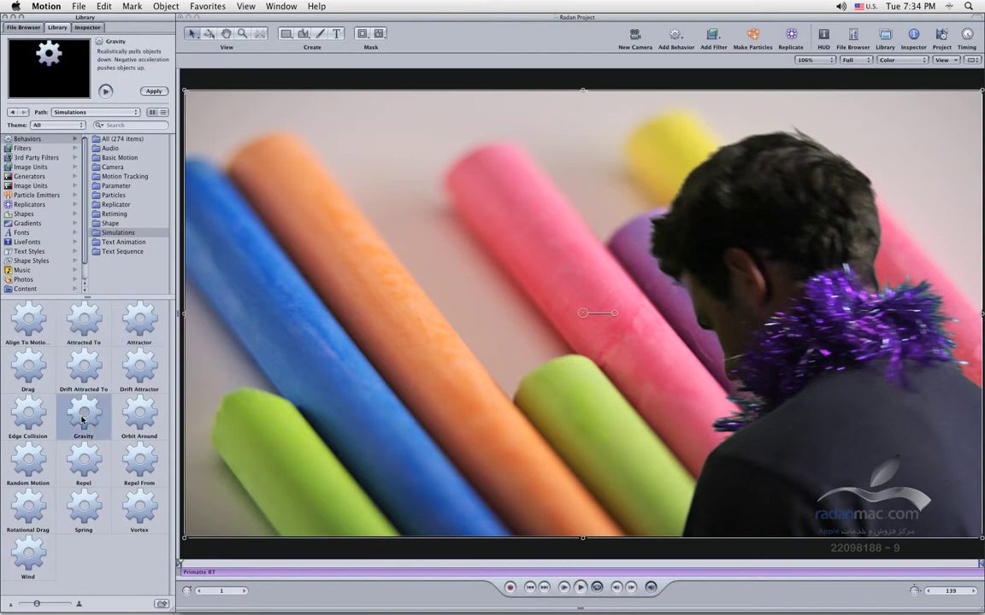
Browse the Blur and Glow filter categories, previewing the Circle Blur and Glow filters
click(25, 148)
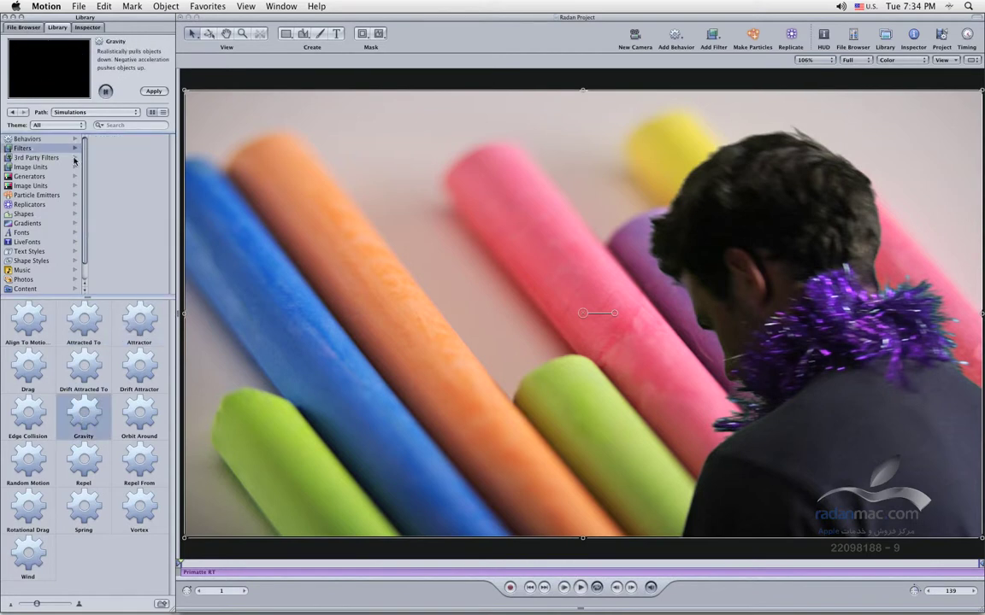
click(121, 151)
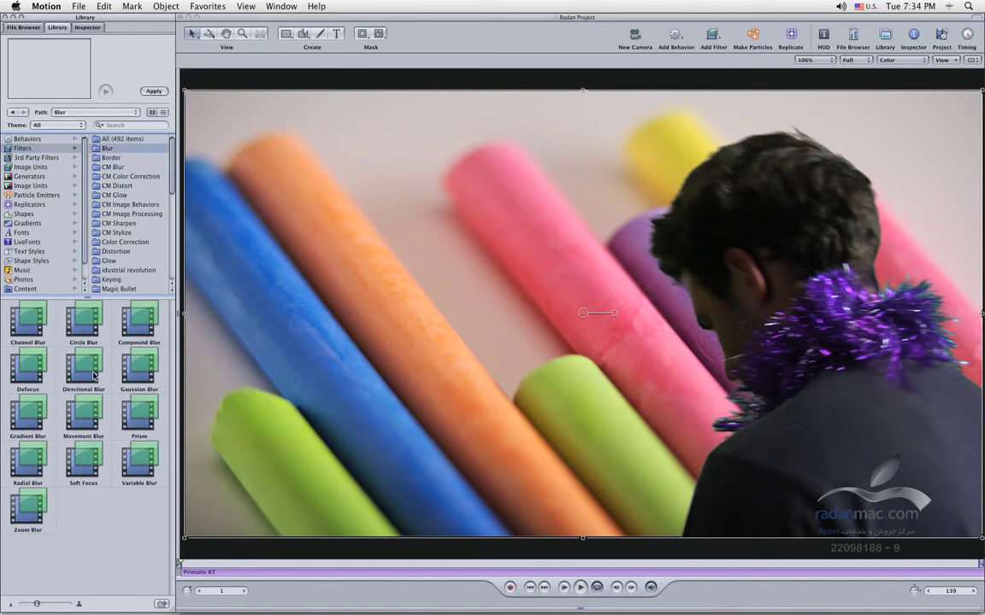
click(79, 322)
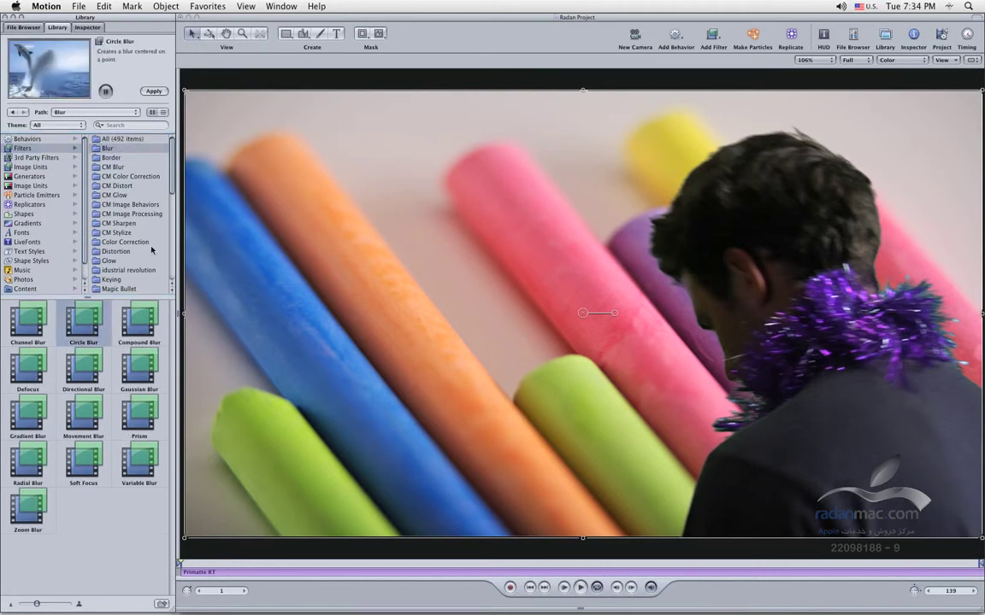
click(116, 261)
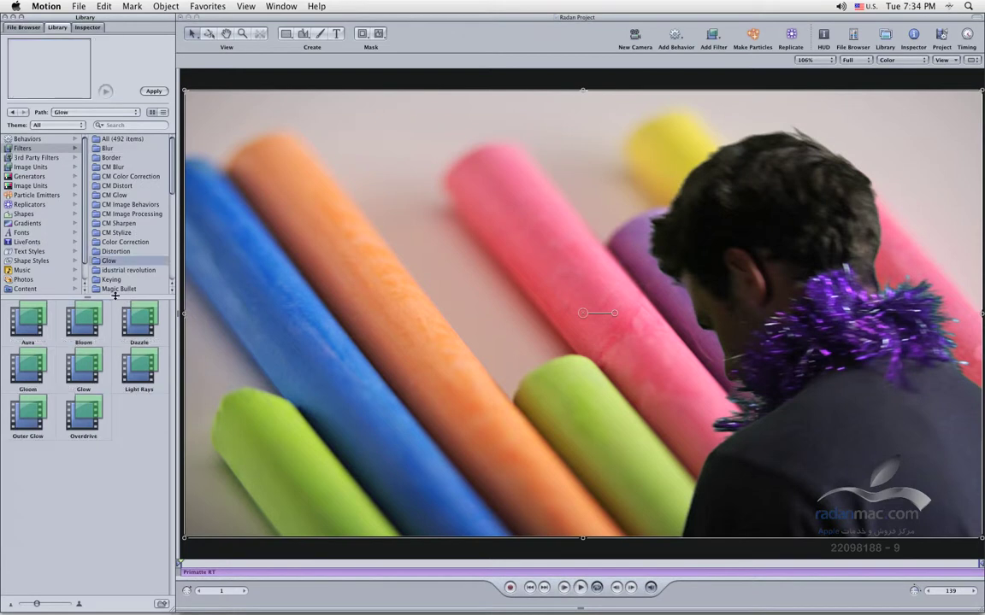
click(88, 361)
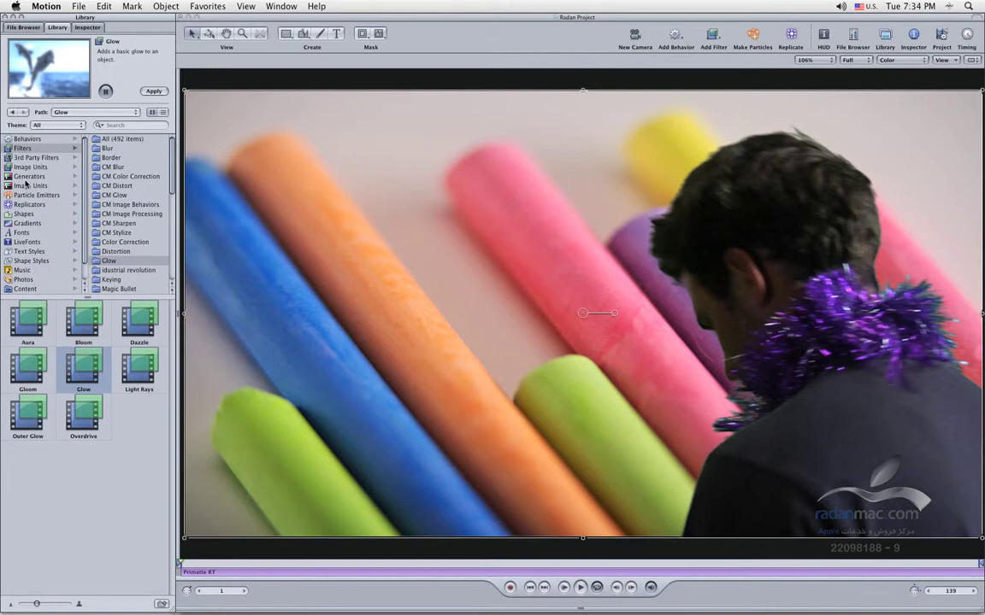
Check the 3rd Party Filters and list the Distortion Effect filters among the Image Units
click(39, 157)
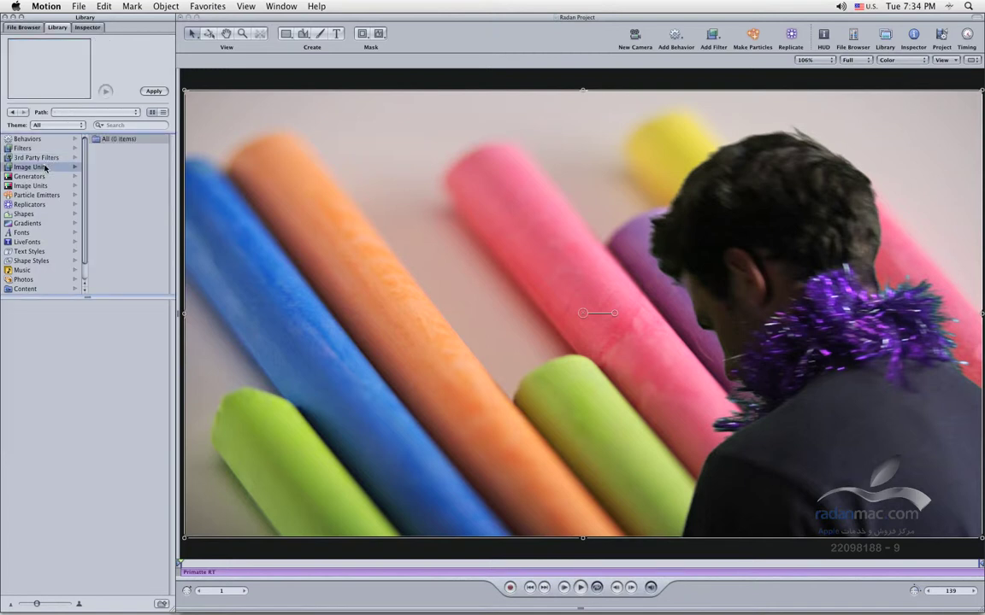
click(41, 168)
click(124, 185)
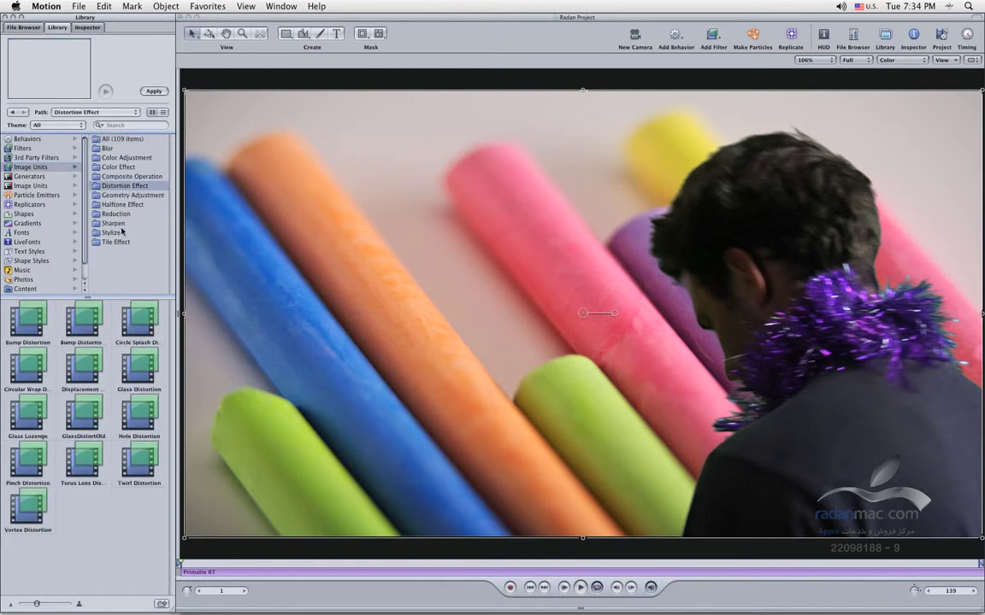
Preview the Disc Blur filter among the Blur Image Units, and the Caustics, Cellular and Clouds generators
click(111, 148)
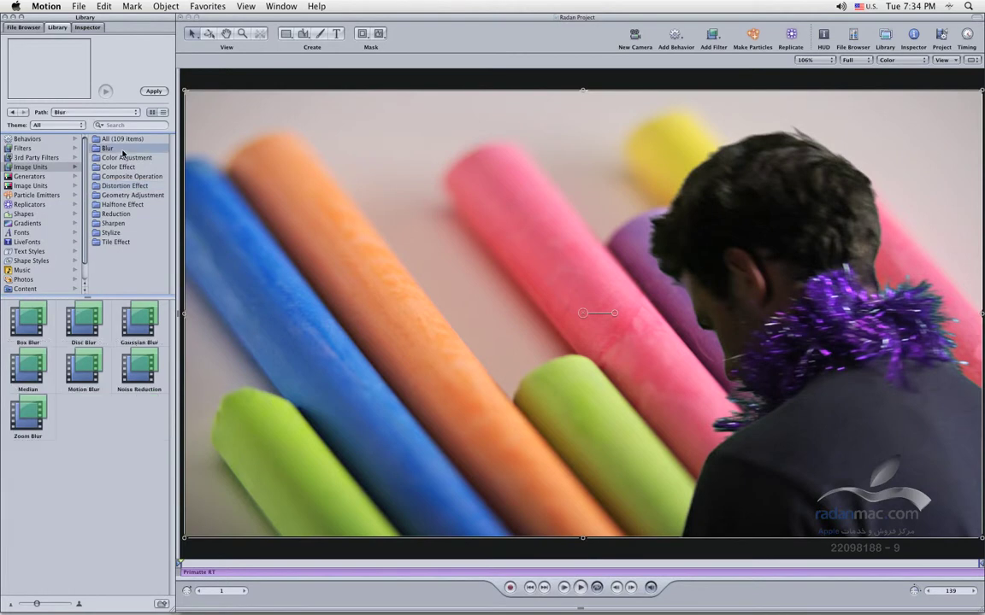
click(84, 323)
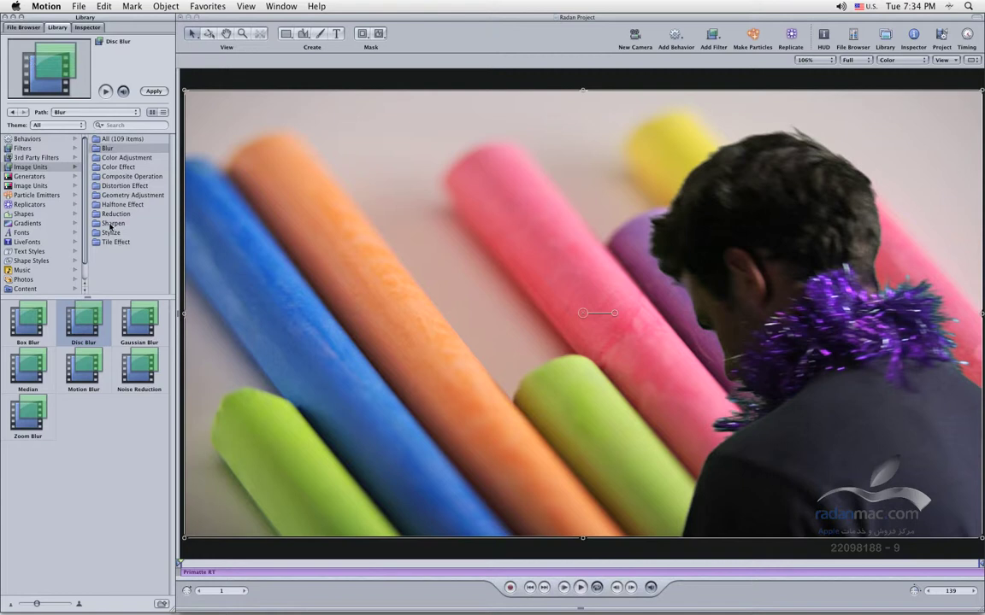
click(50, 177)
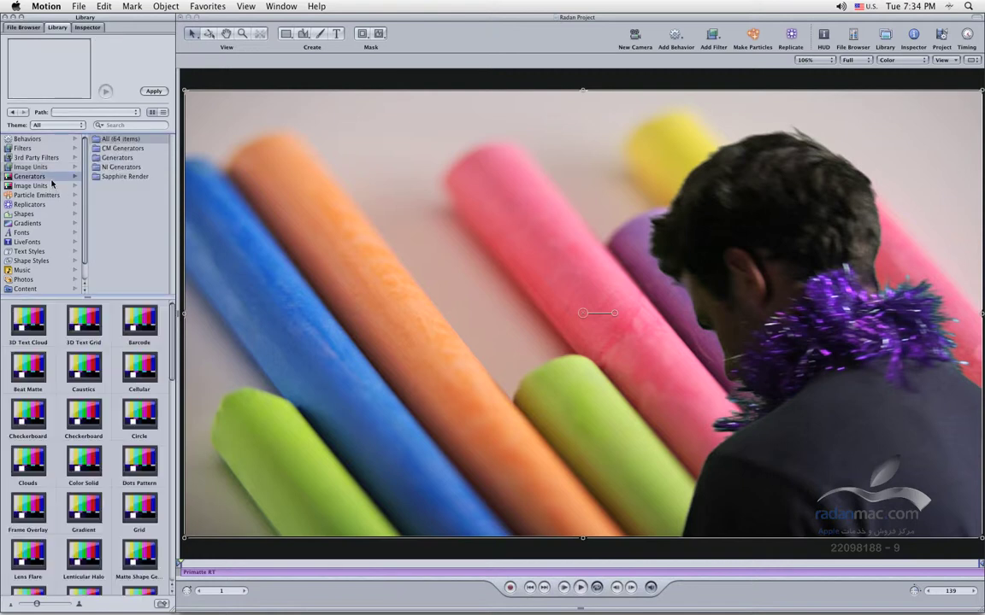
click(125, 158)
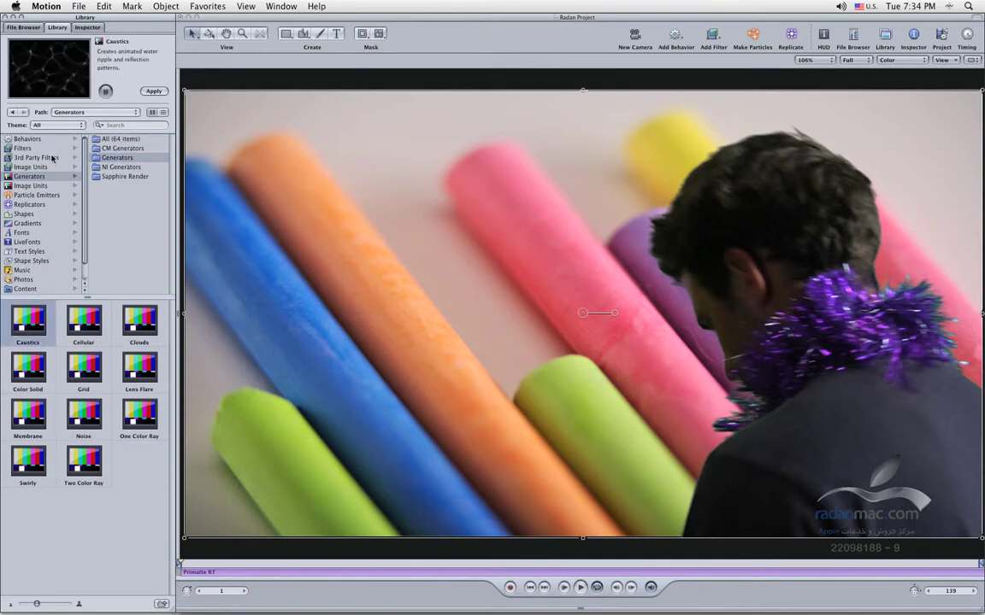
click(78, 312)
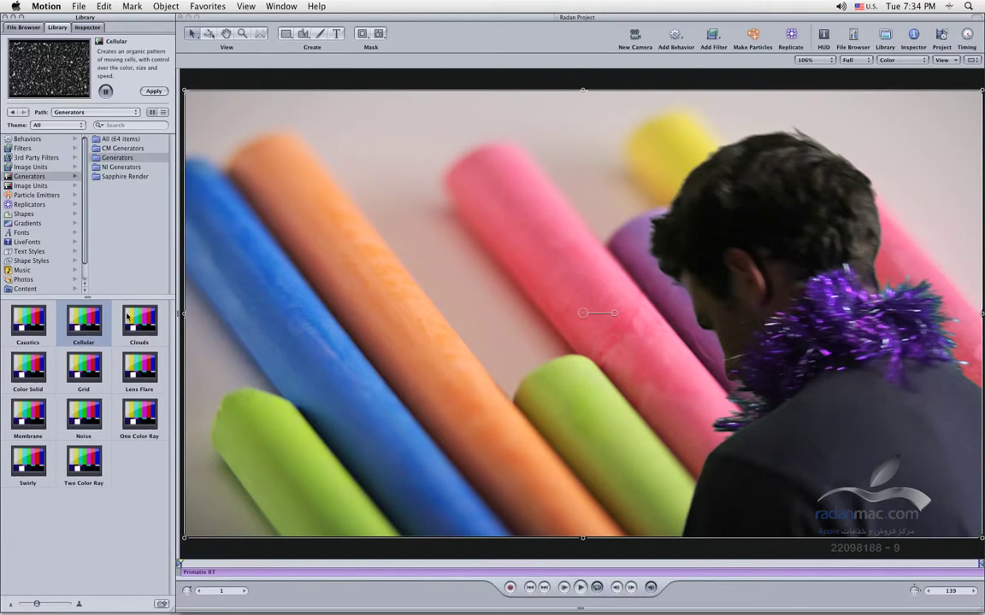
click(129, 321)
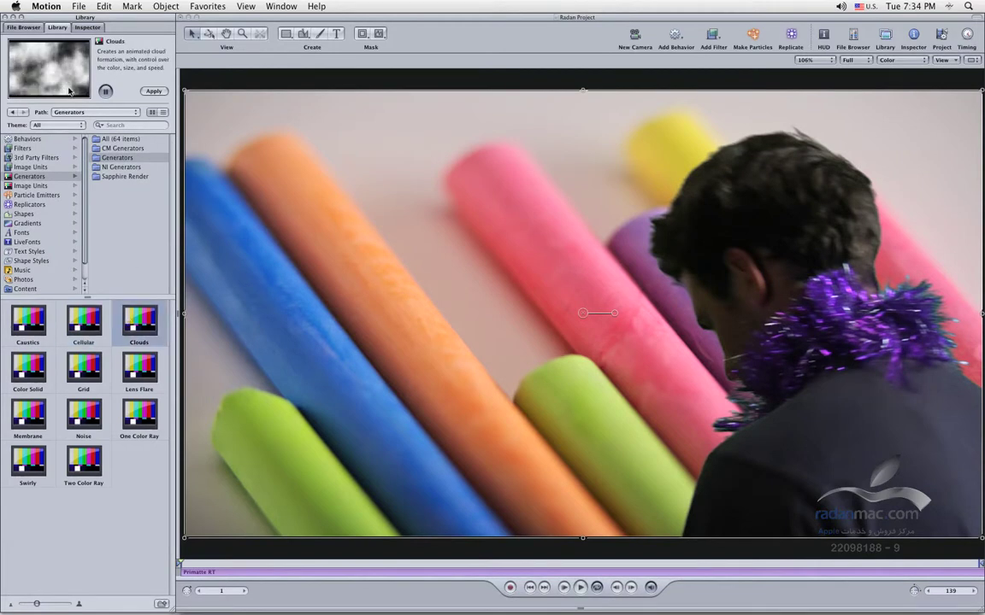
List the Abstract particle emitters and preview Bokeh, Calligraphic Trails and Cool
click(58, 194)
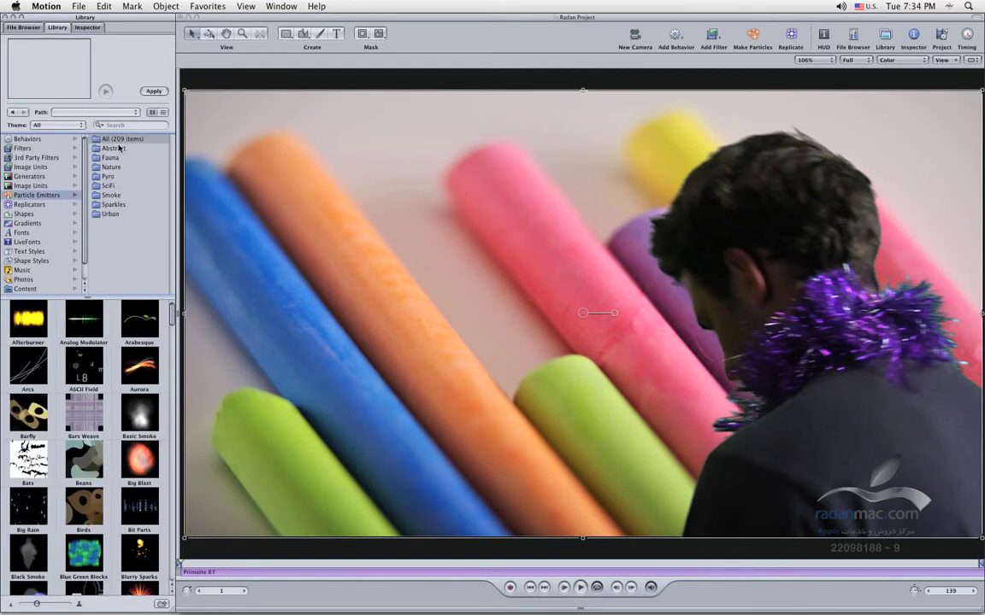
click(118, 148)
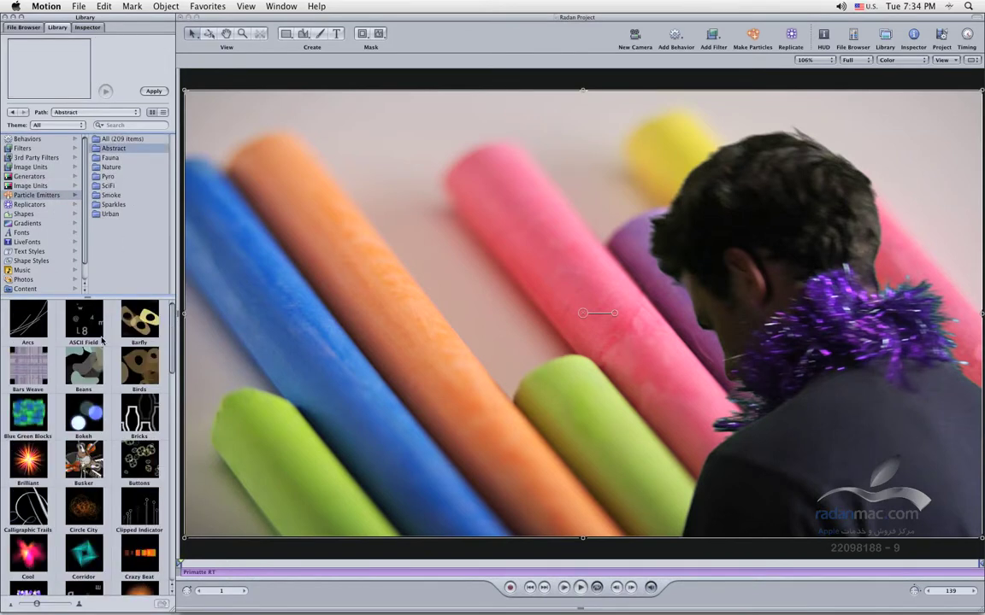
scroll(94, 372, down, 1)
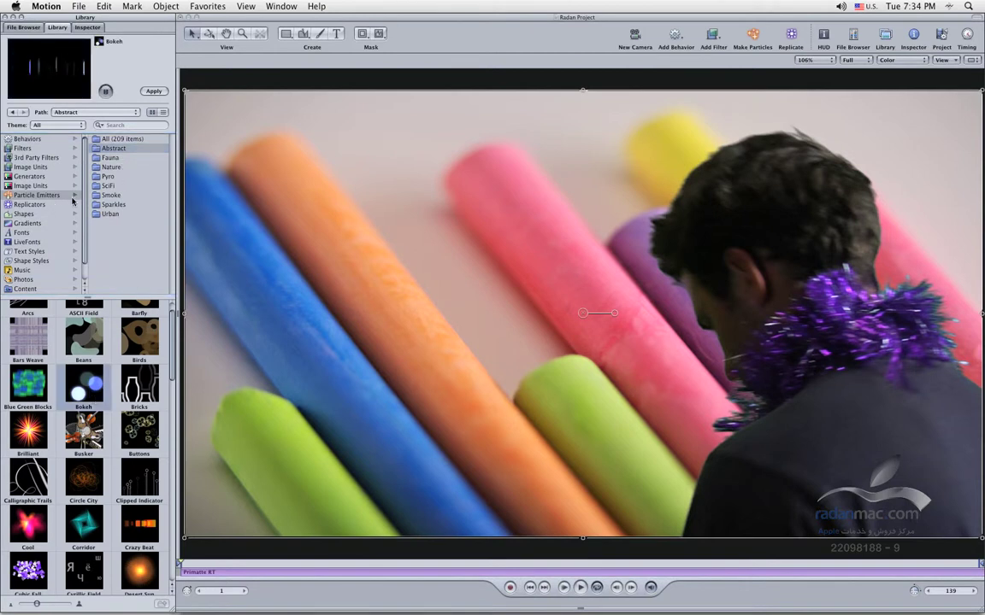
click(25, 487)
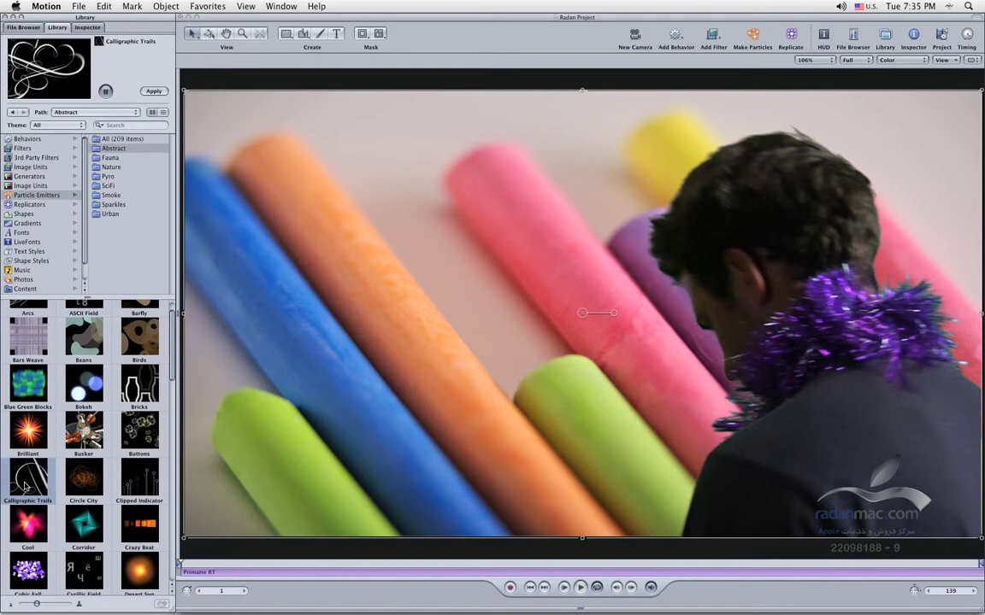
scroll(29, 488, down, 3)
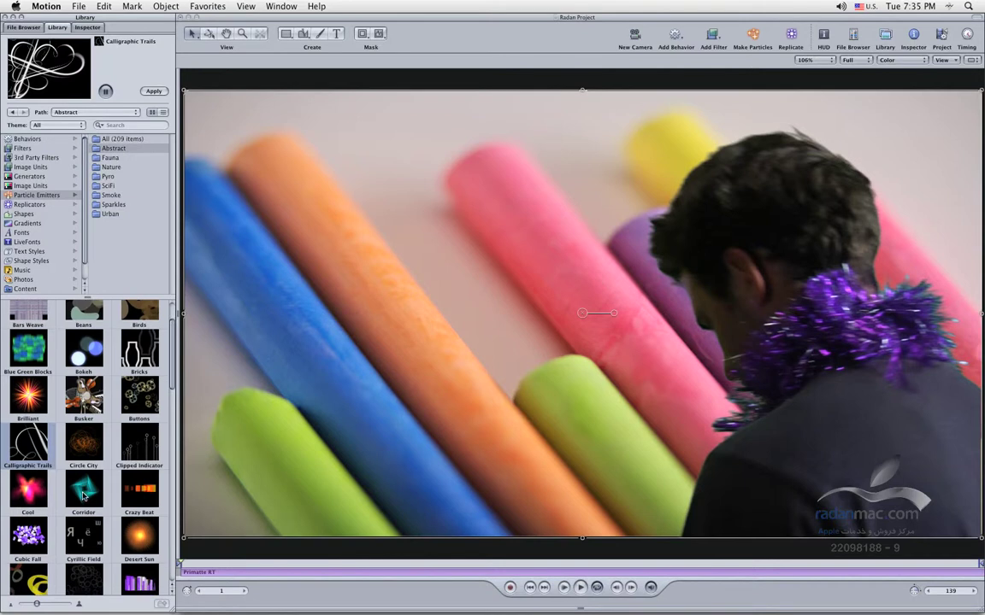
click(52, 485)
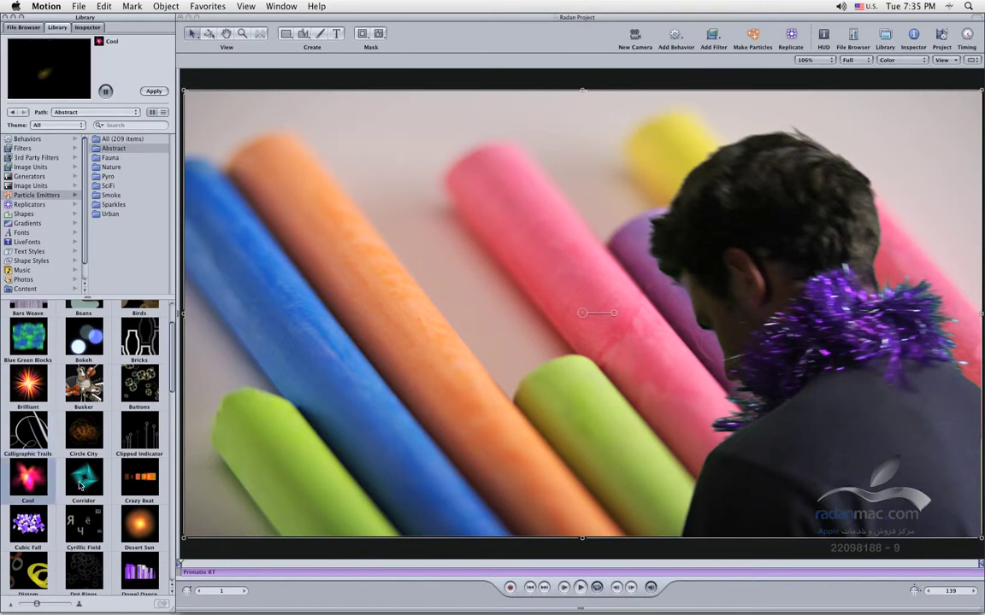
Browse further through the Abstract particle emitters and preview Orbit and Line Blur
scroll(73, 487, down, 5)
scroll(79, 486, down, 10)
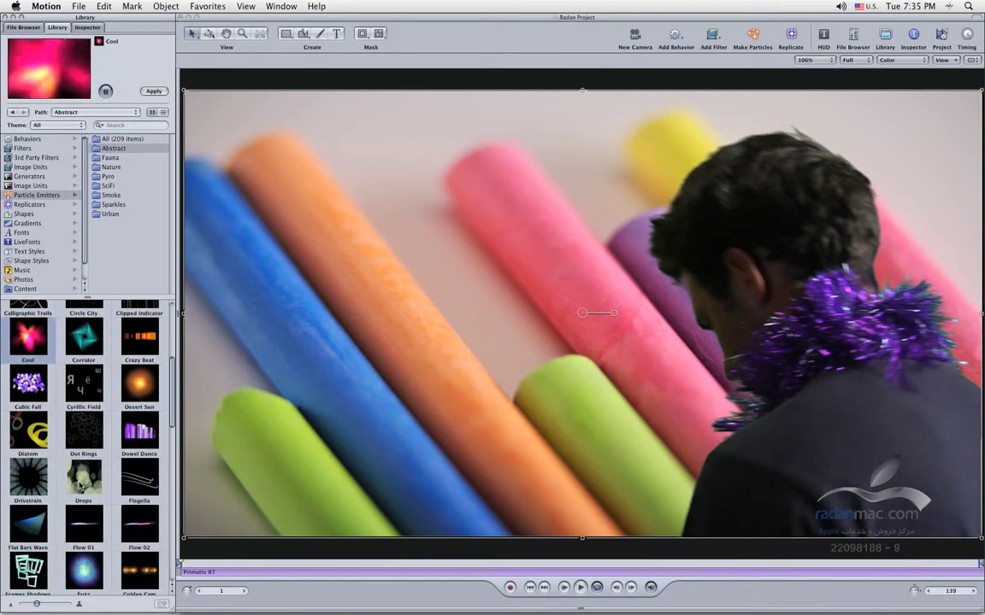
scroll(79, 486, up, 8)
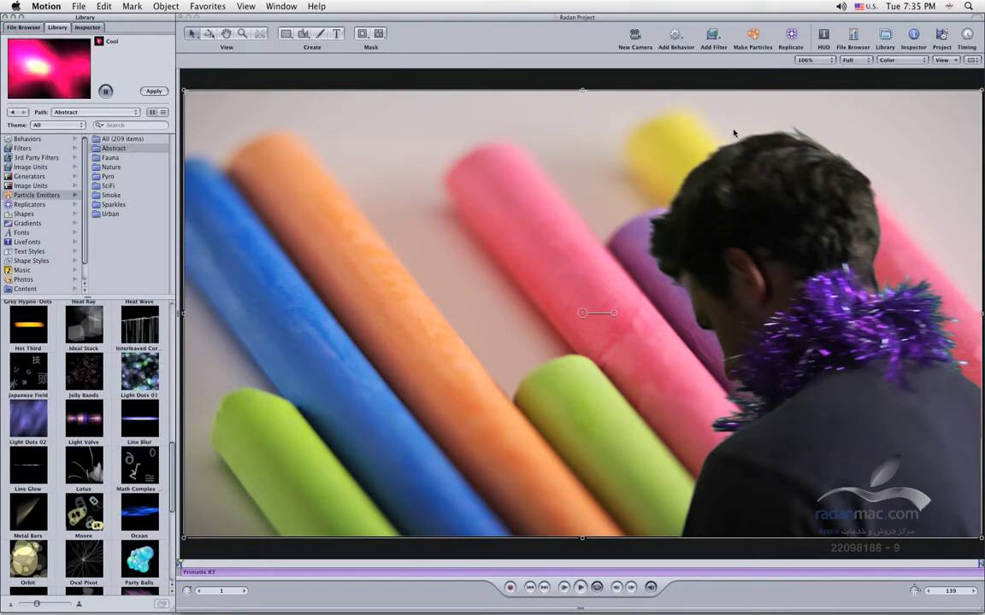
scroll(78, 493, down, 5)
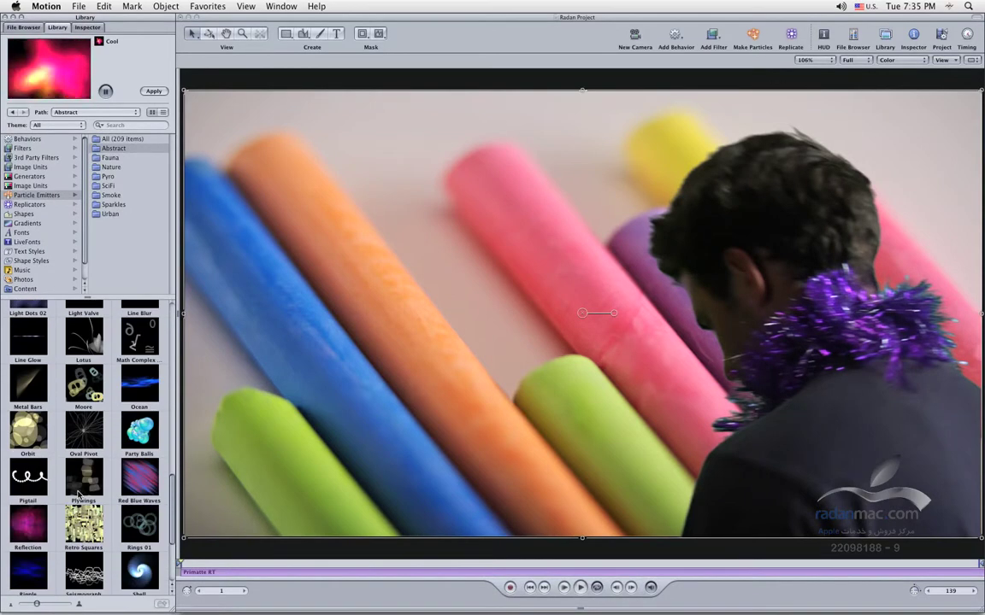
scroll(77, 494, up, 4)
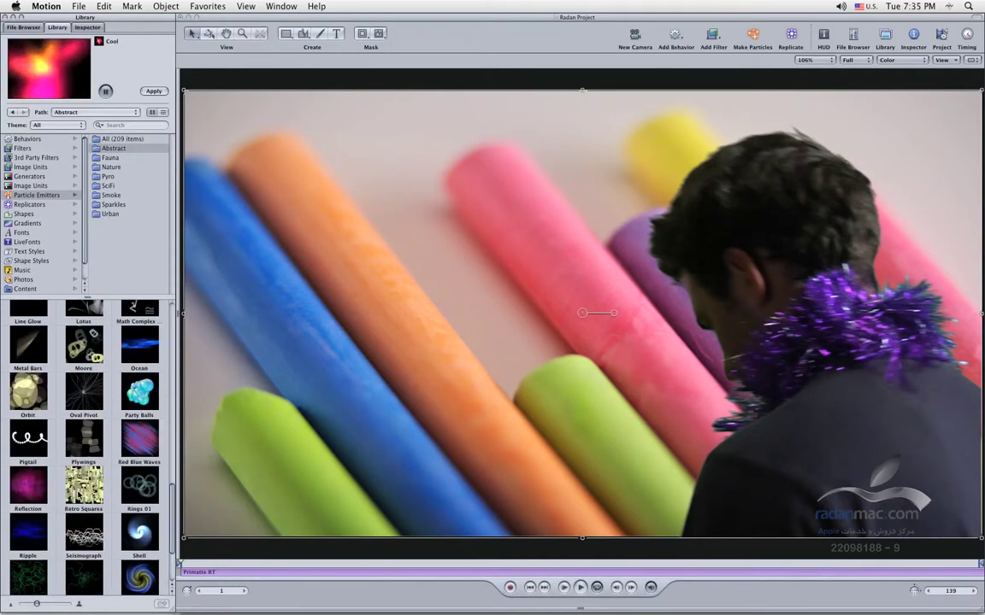
scroll(78, 493, down, 1)
click(28, 498)
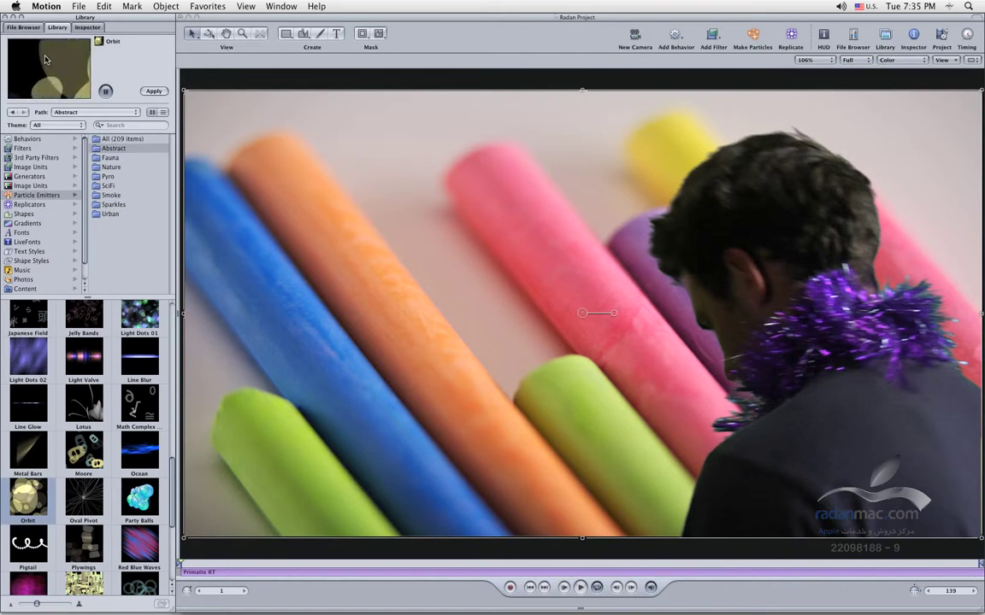
click(139, 354)
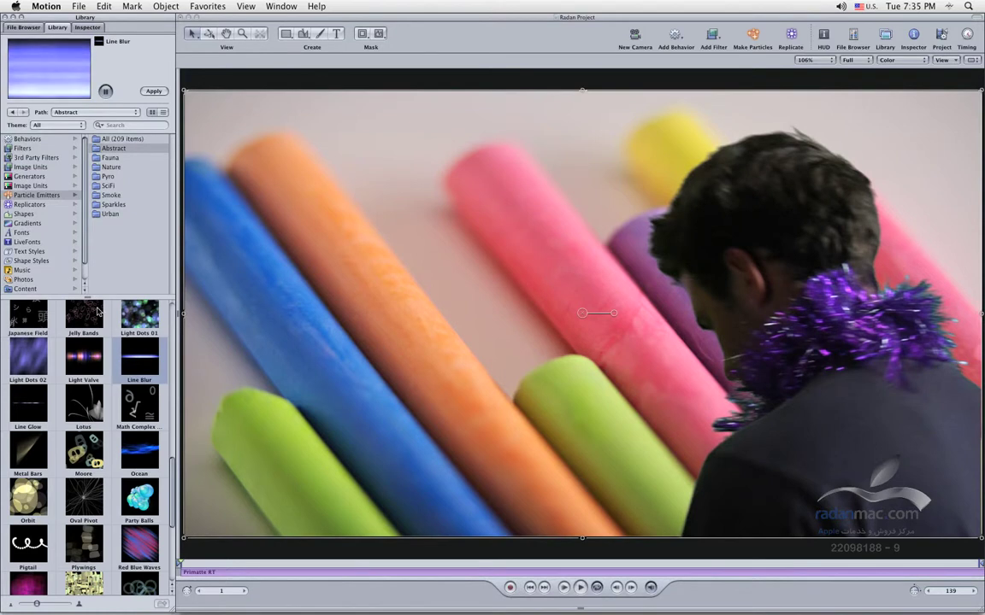
Preview the Heat Wave, Interleaved Corner, Fuzz and Desert Sun emitters in the Abstract category
scroll(105, 314, up, 1)
scroll(94, 334, up, 5)
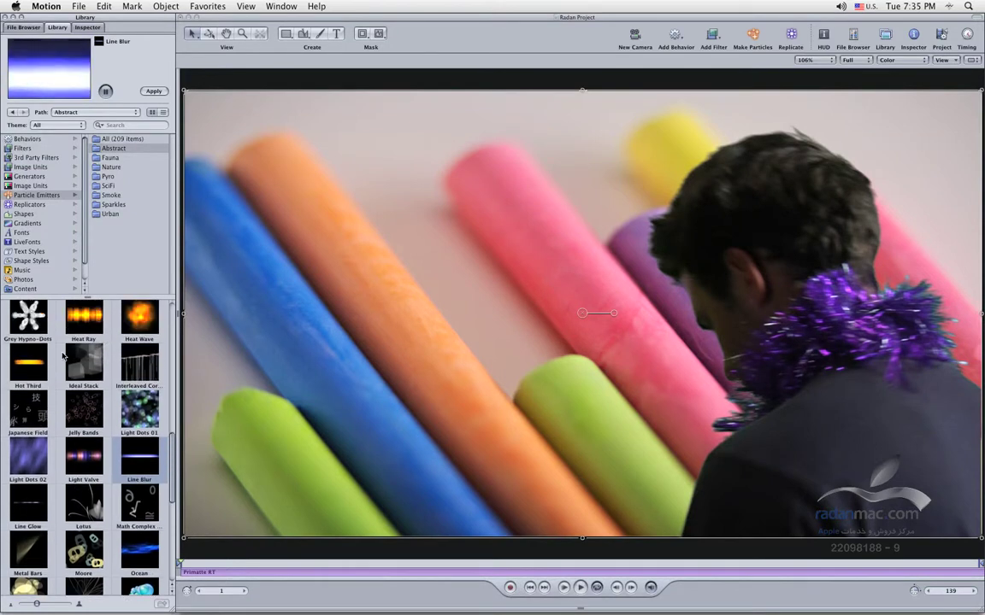
scroll(73, 357, up, 1)
click(139, 346)
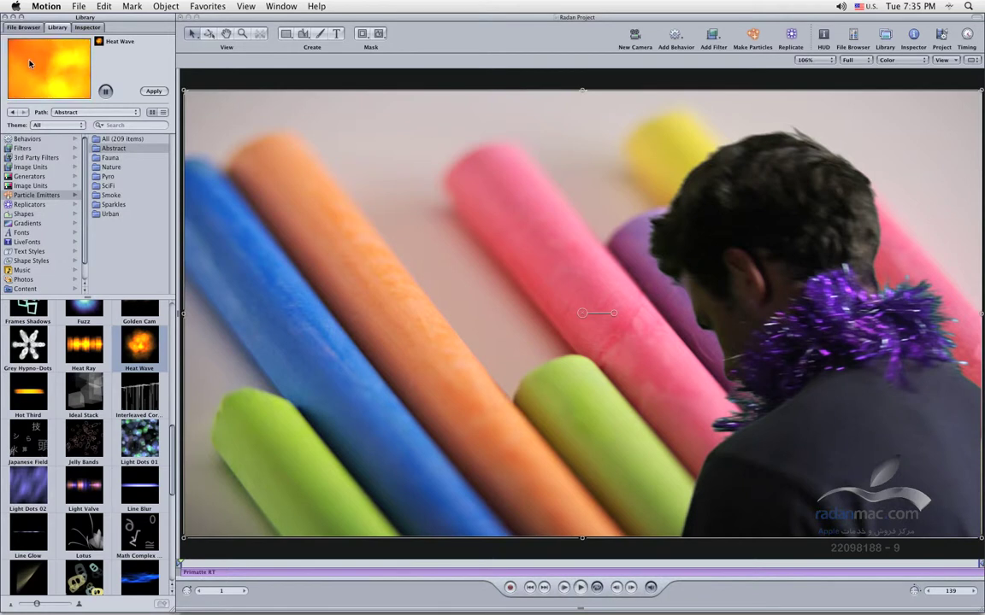
key(Down)
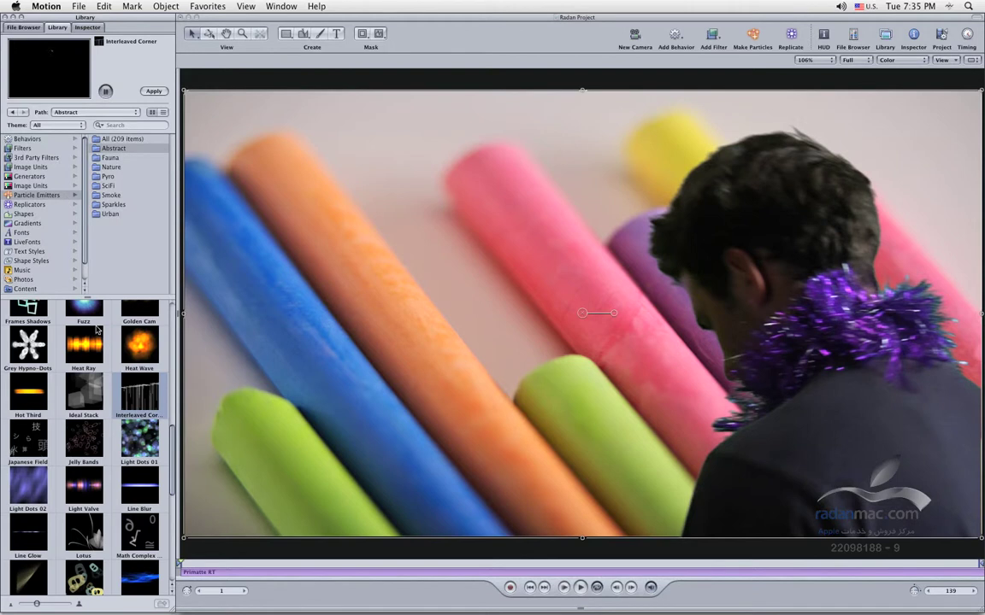
click(93, 315)
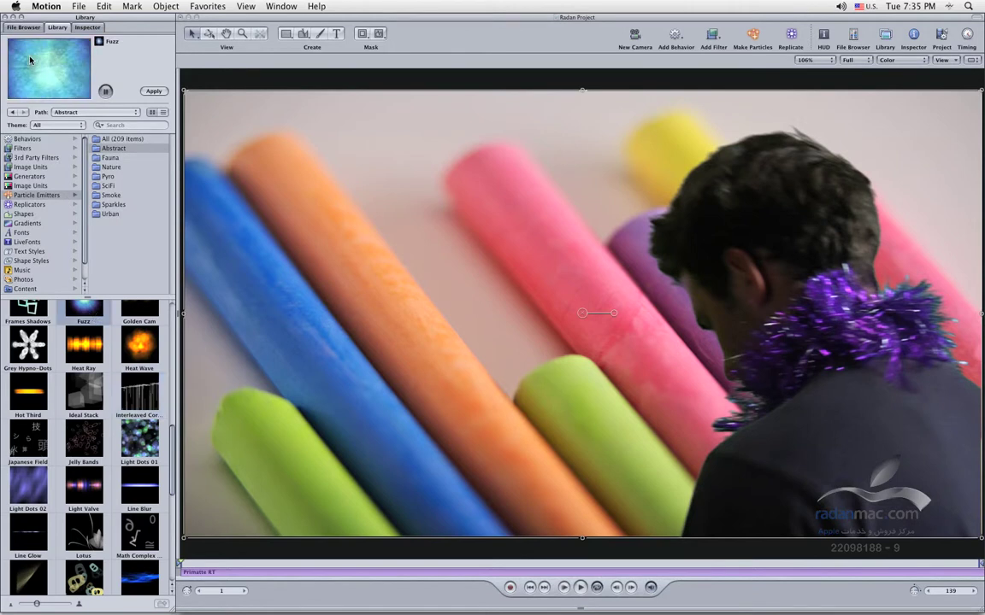
scroll(140, 368, up, 3)
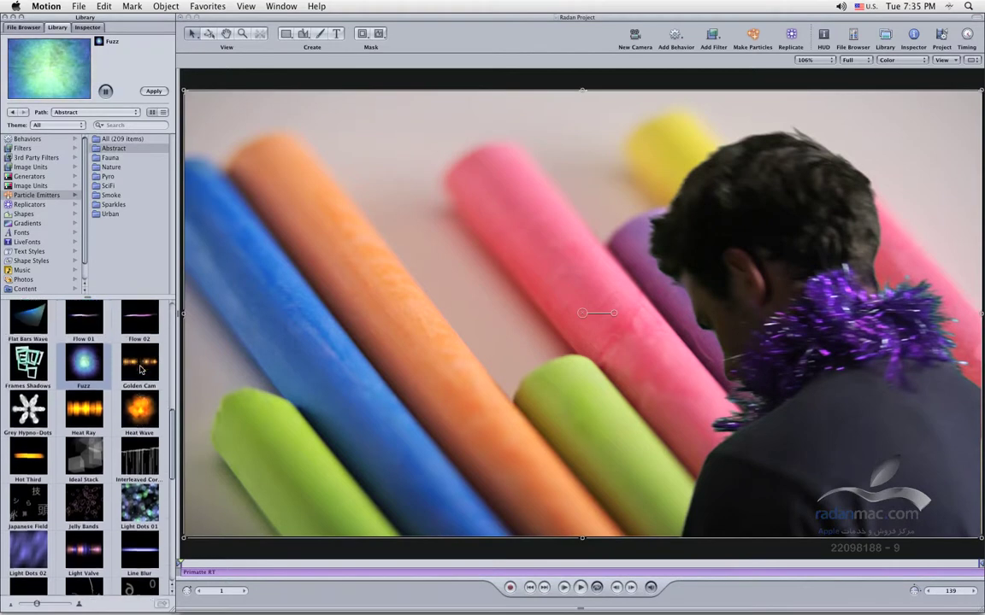
scroll(142, 369, up, 8)
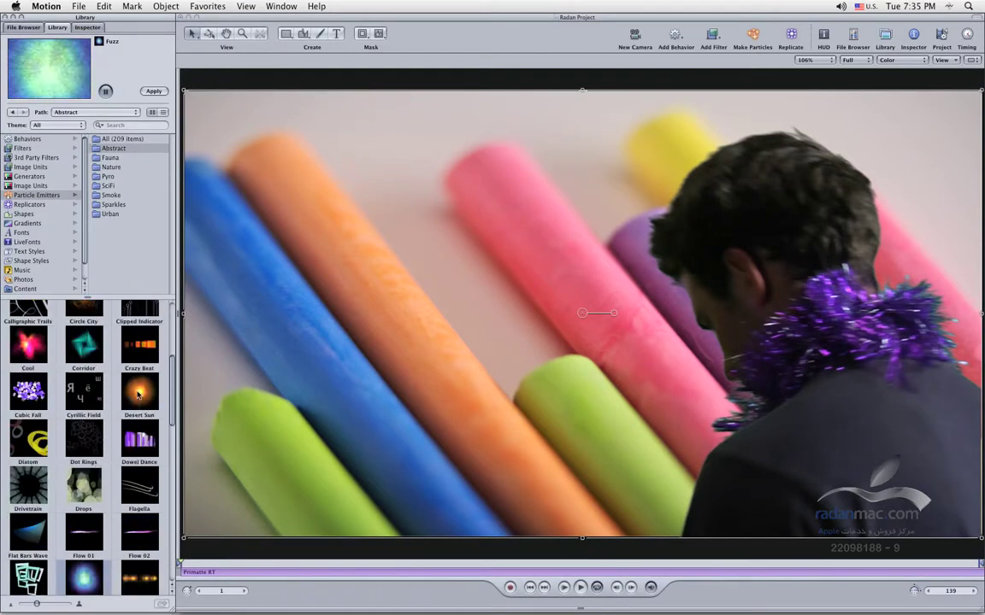
click(150, 397)
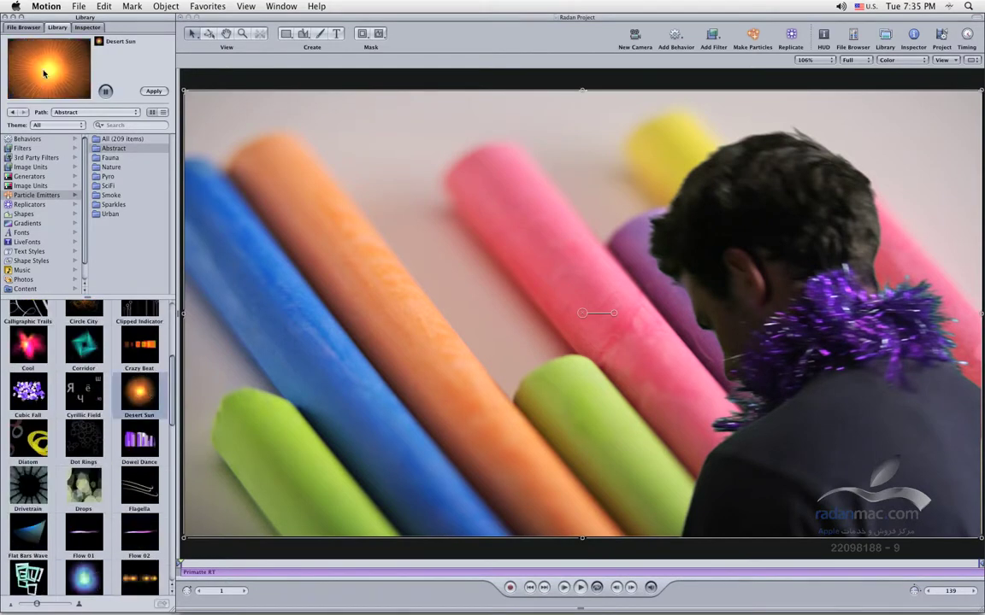
Browse the Fauna and Nature particle emitters, previewing Bubble Machine, Cloud and Cloud Transport
click(111, 158)
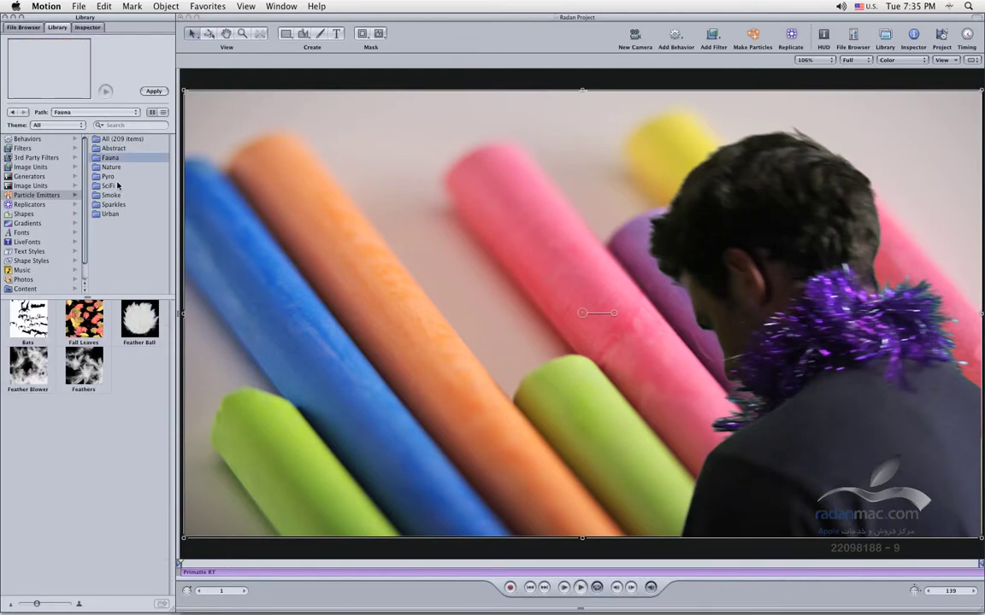
click(111, 166)
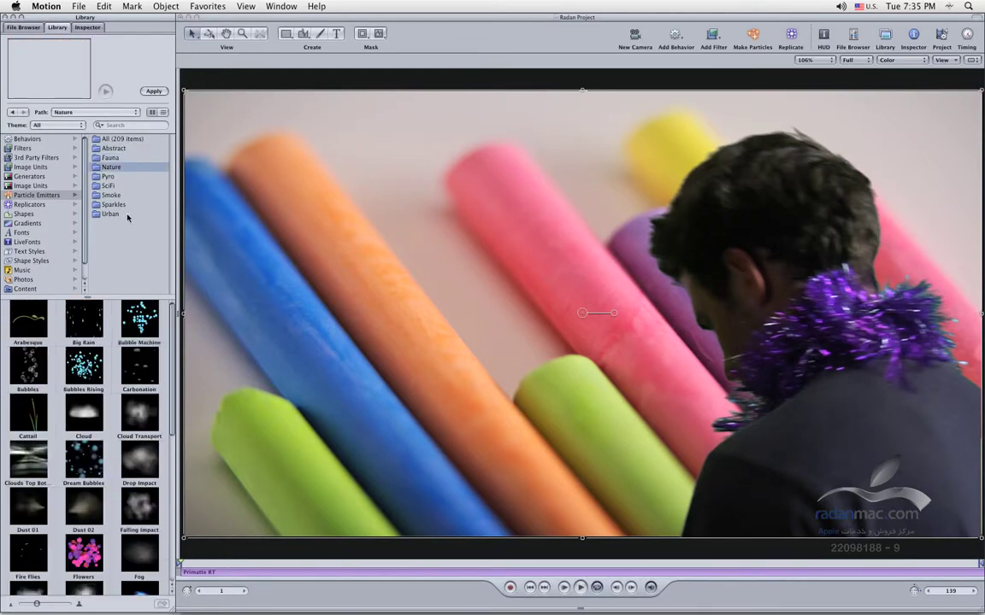
click(130, 312)
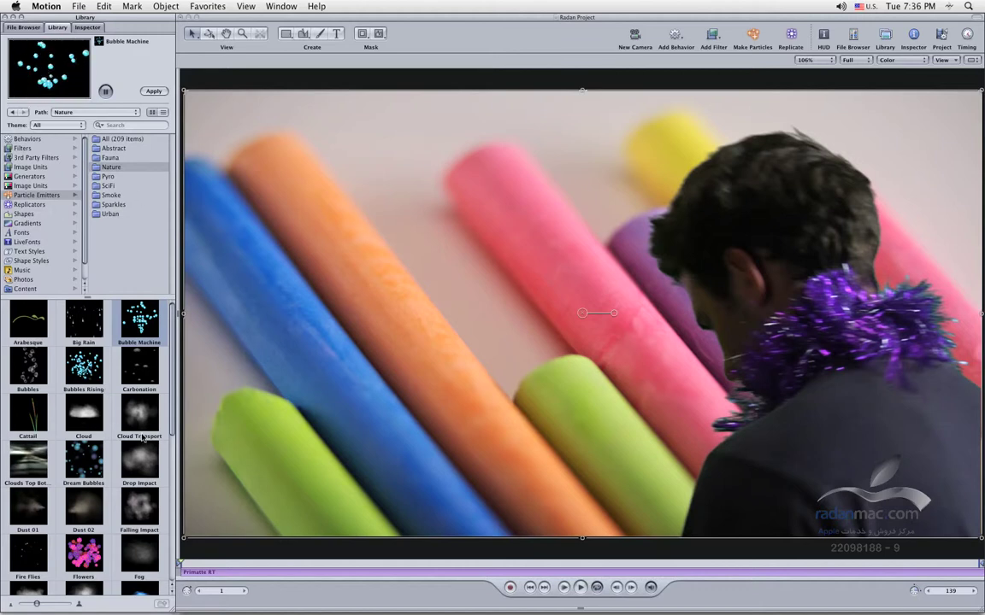
click(83, 415)
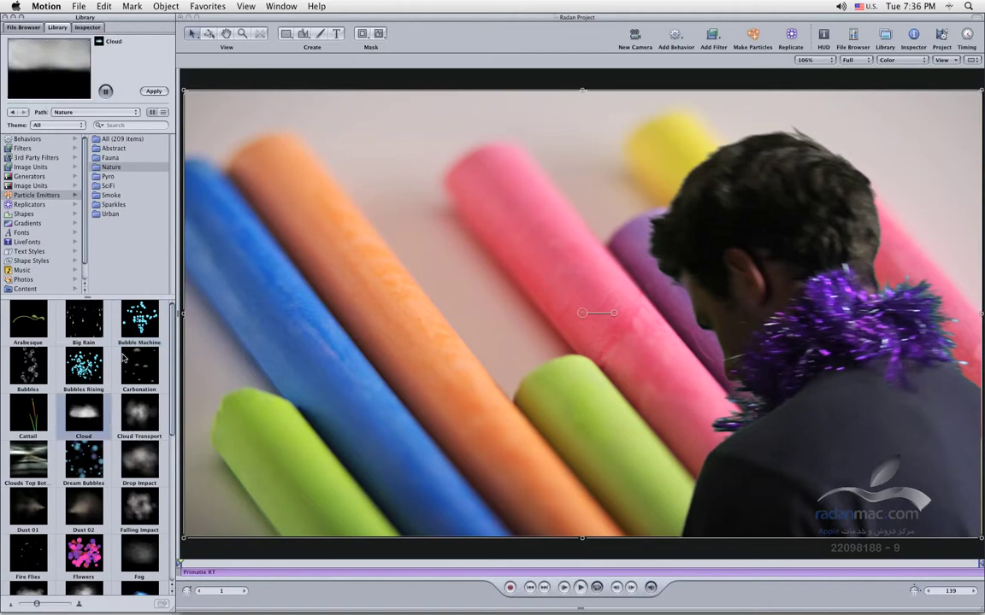
click(139, 413)
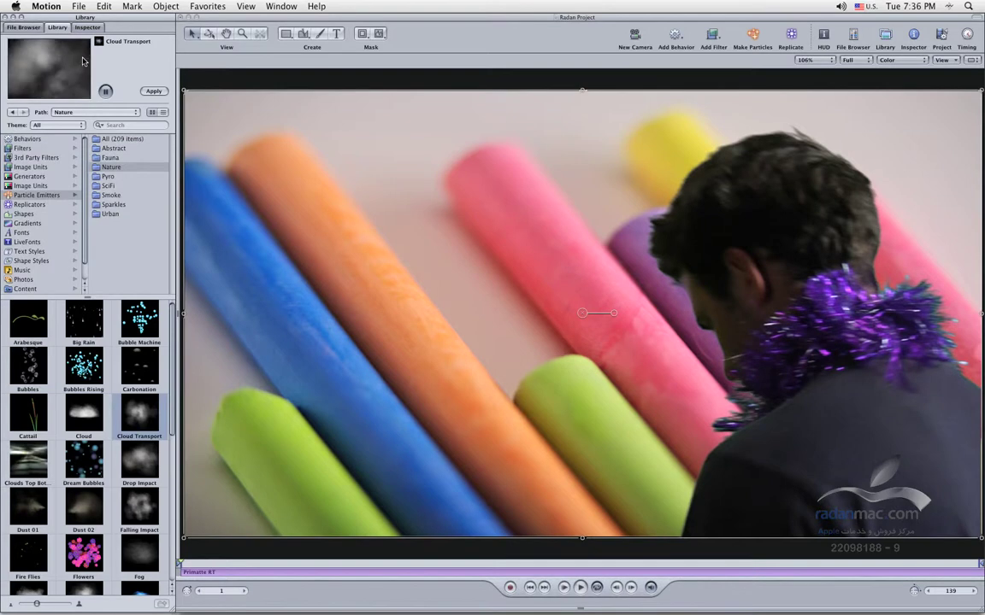
List the Pyro particle emitters and preview Corona, Diesel Fire, Fireworks 03, Fire Plume and Flame Thrower
click(115, 177)
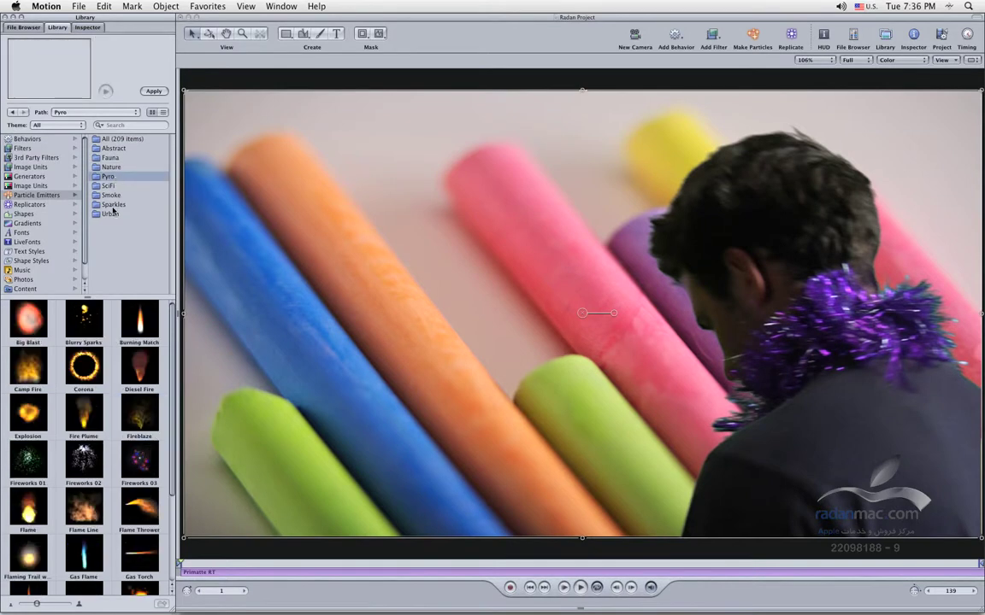
click(83, 362)
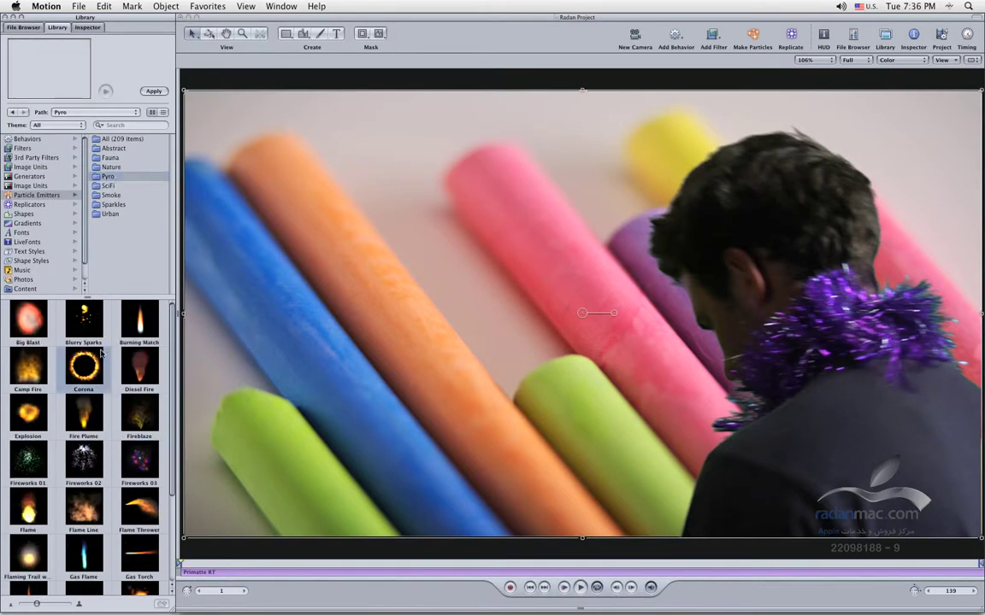
click(135, 382)
click(139, 460)
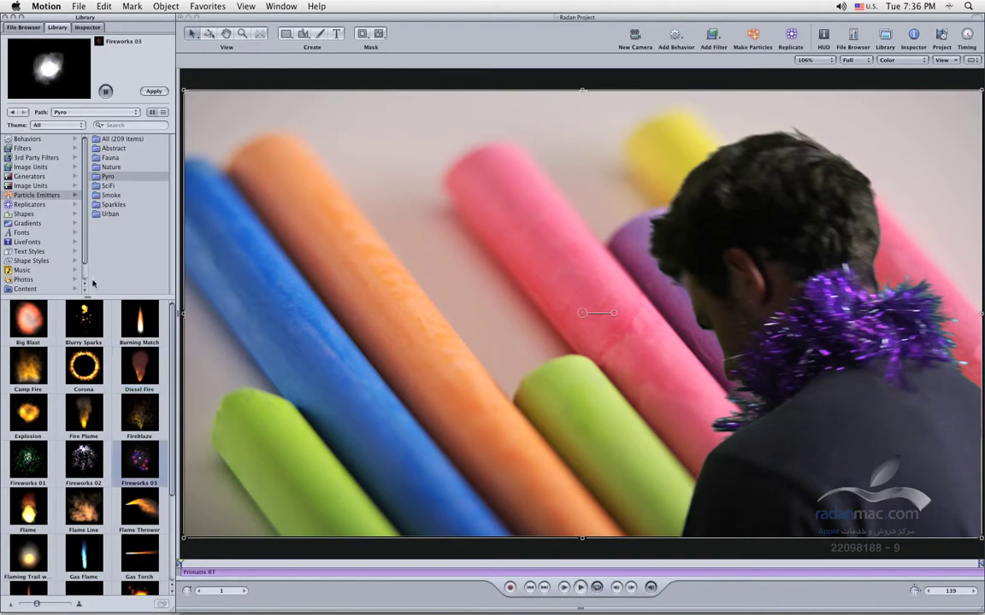
click(83, 413)
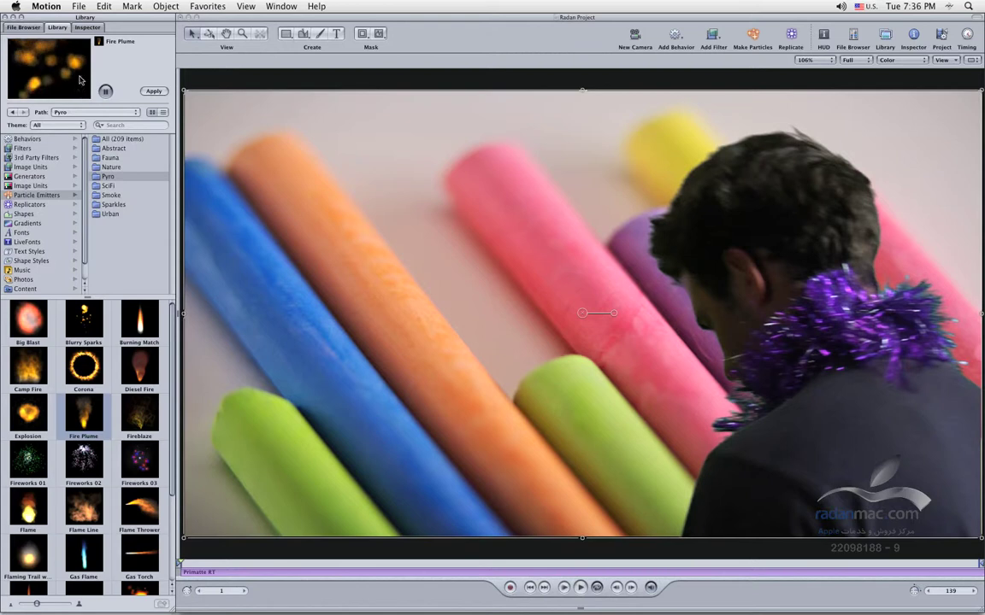
scroll(135, 492, down, 1)
click(136, 500)
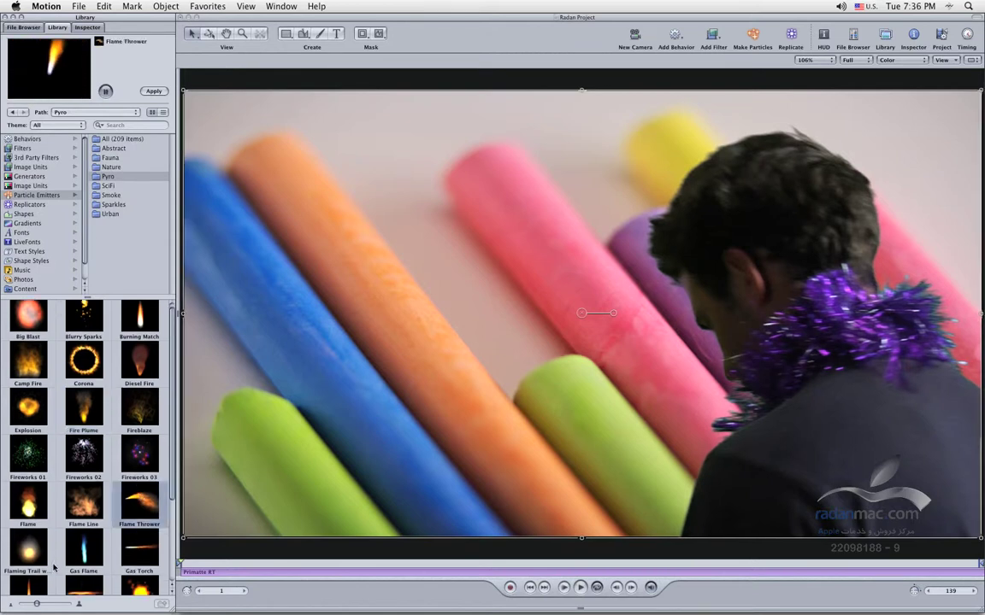
Preview the Gas Flame emitter, and browse the Replicators by previewing Arcs 03, Architype and Arcs 04
click(83, 548)
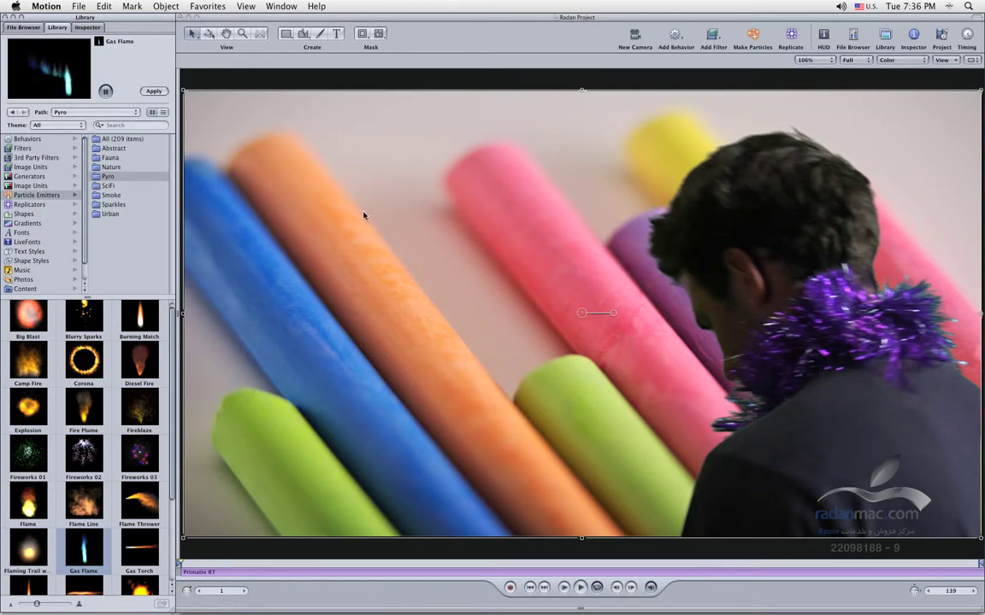
click(52, 206)
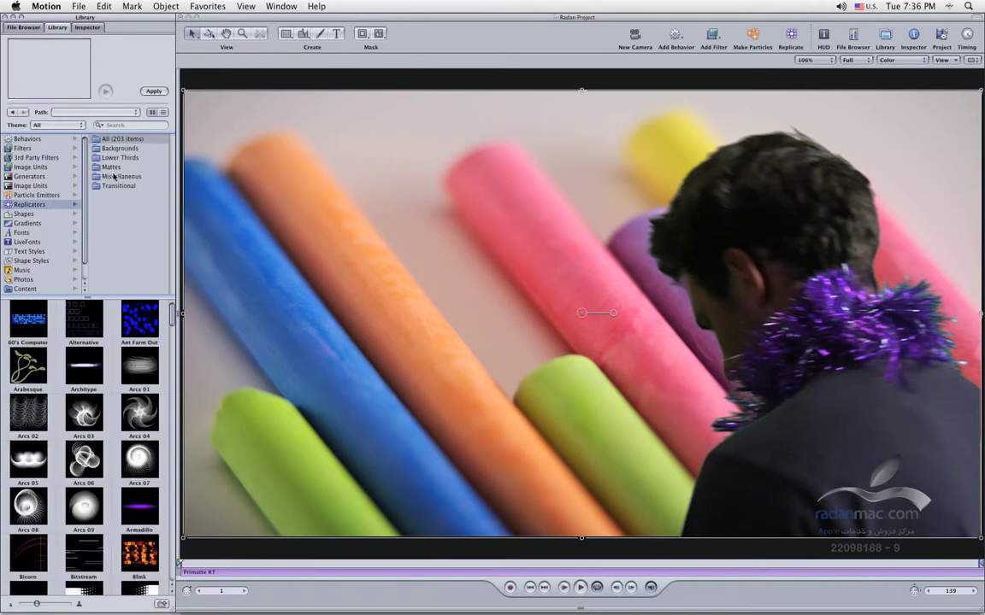
click(85, 423)
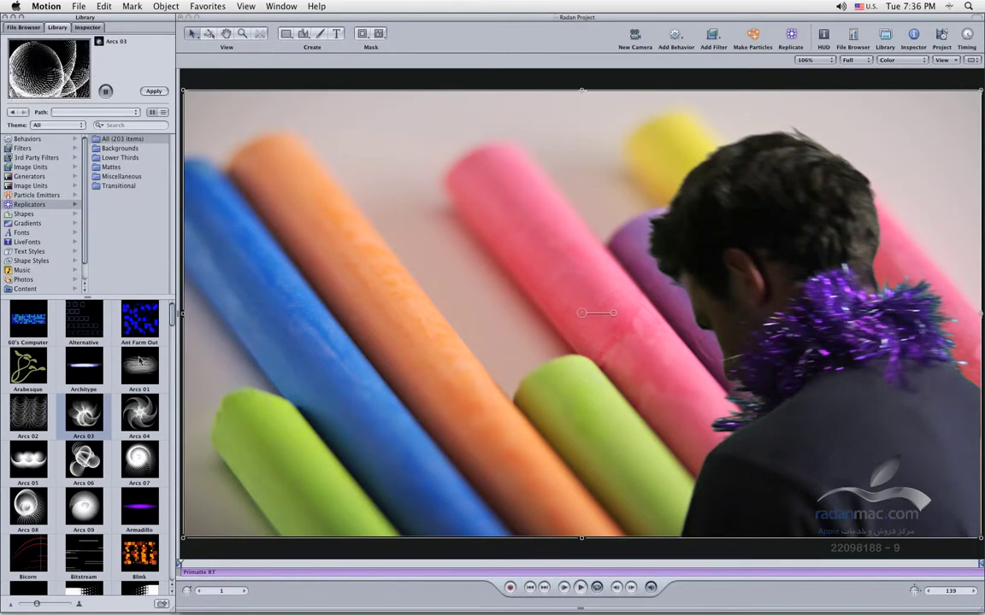
click(84, 368)
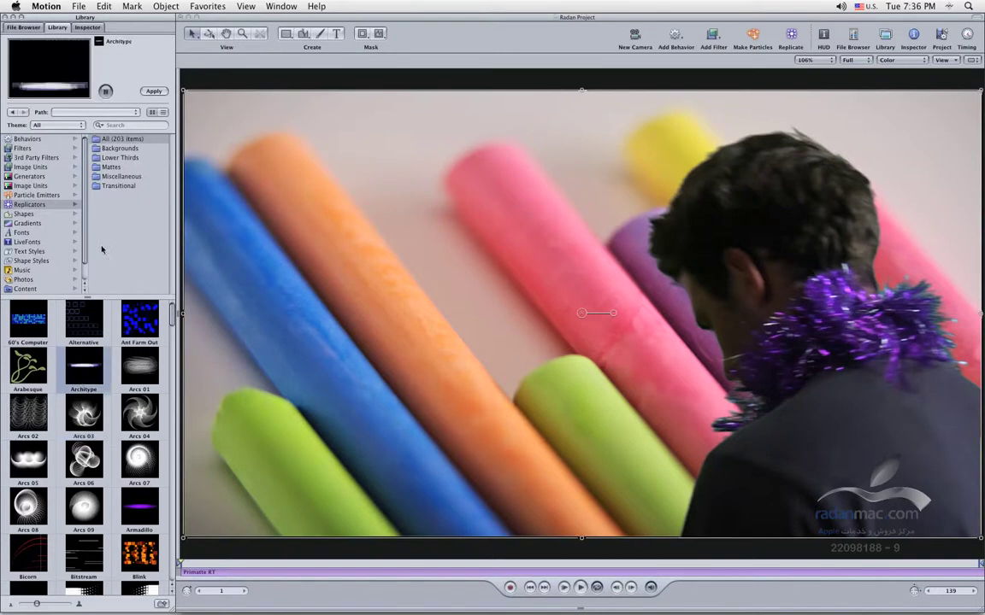
click(141, 423)
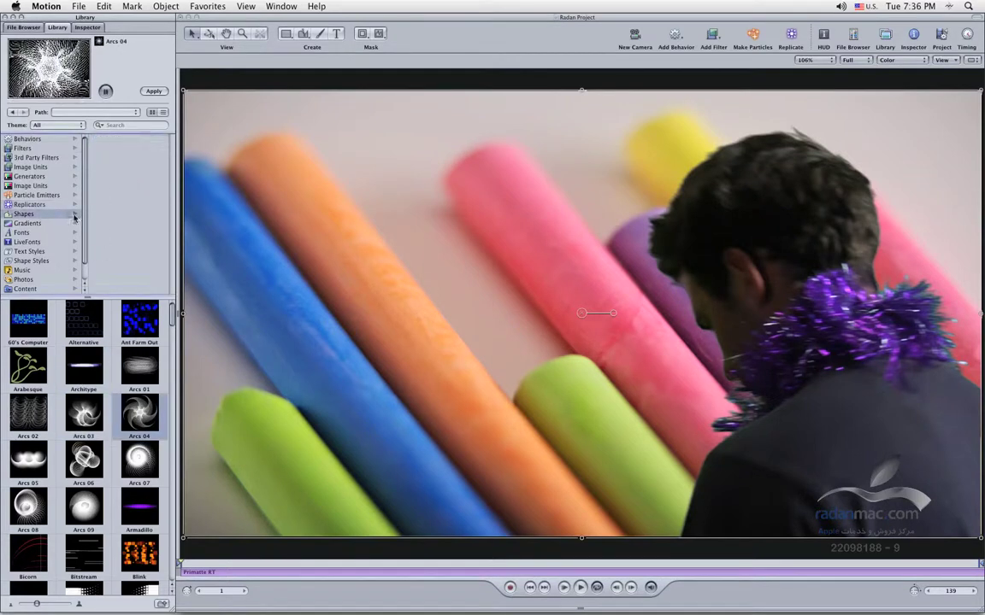
Browse the Shapes category in the Library, previewing shapes such as 5-sided star, Arrow, Red Rectangle Fade and Hexagon
click(24, 214)
click(30, 312)
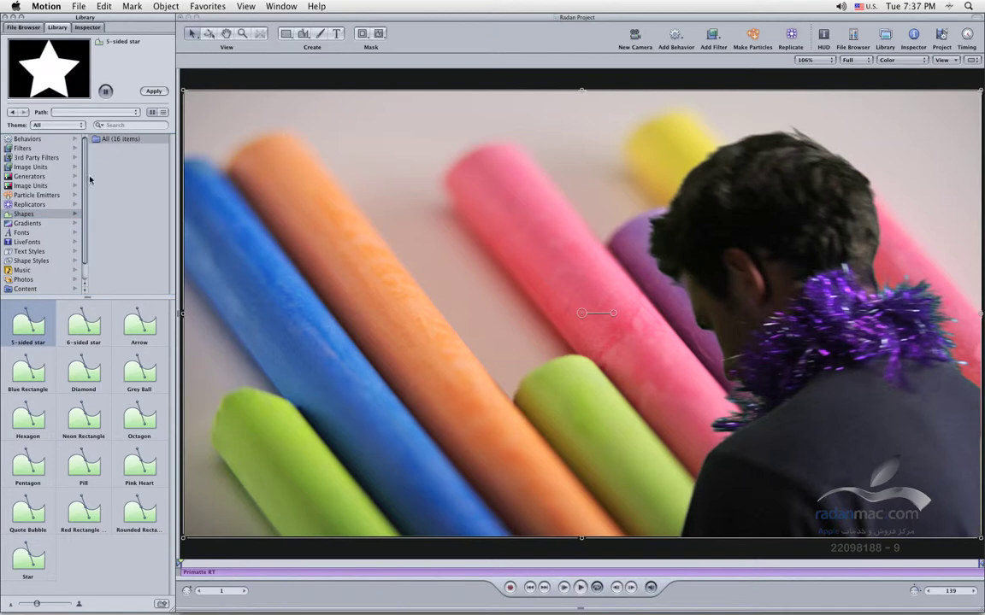
click(93, 323)
click(137, 325)
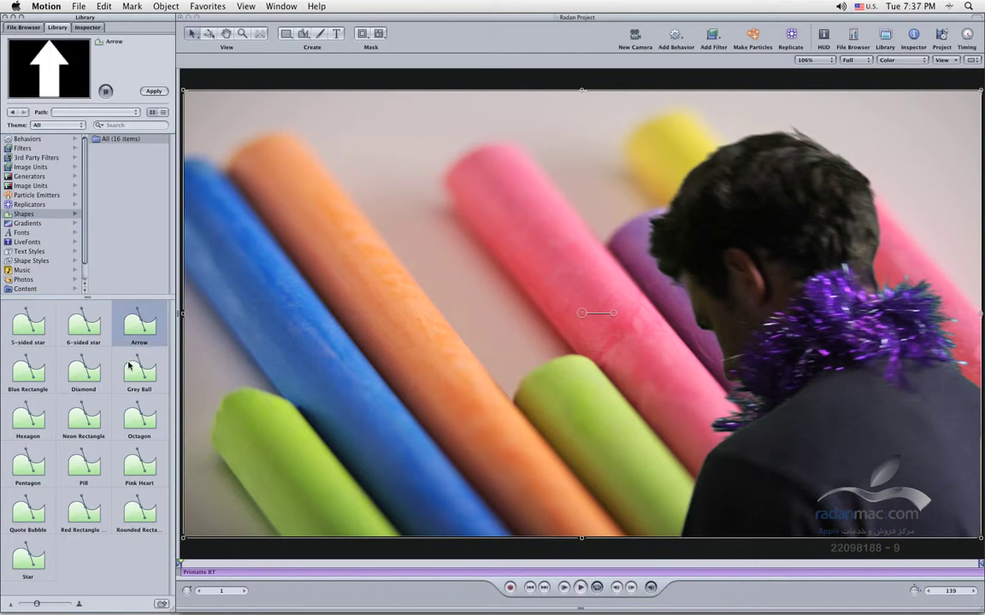
click(78, 380)
click(78, 400)
click(62, 510)
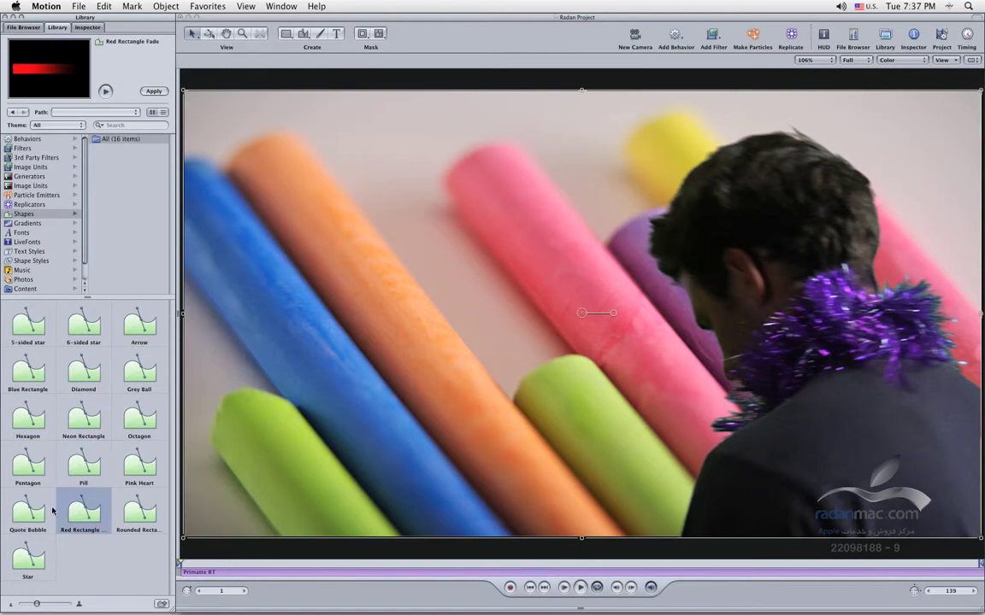
click(39, 504)
click(37, 433)
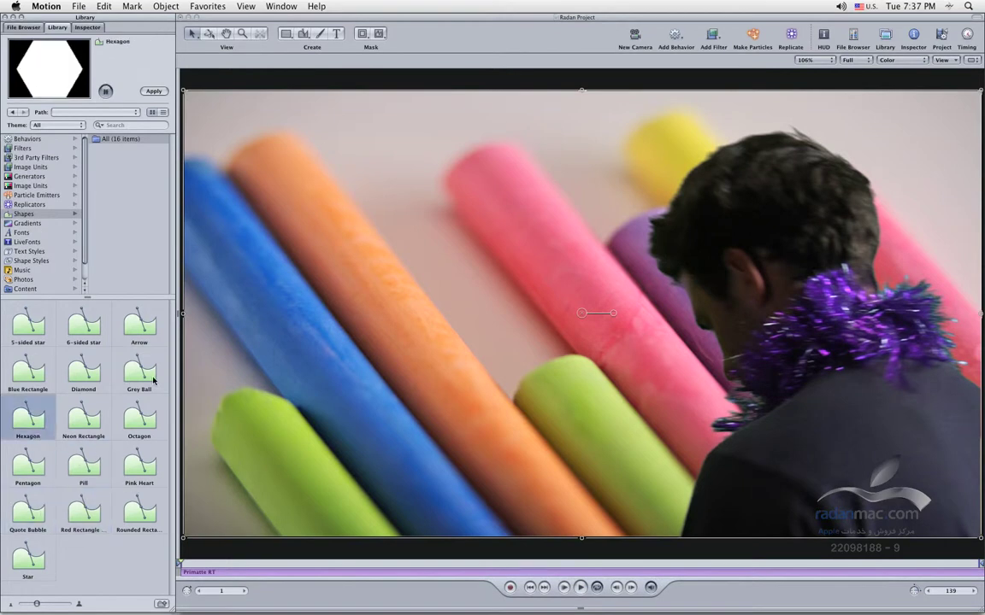
Look through the Gradients, Fonts and LiveFonts categories, previewing the Flip Clock, Manic, Freehand and Treasure LiveFonts
click(57, 224)
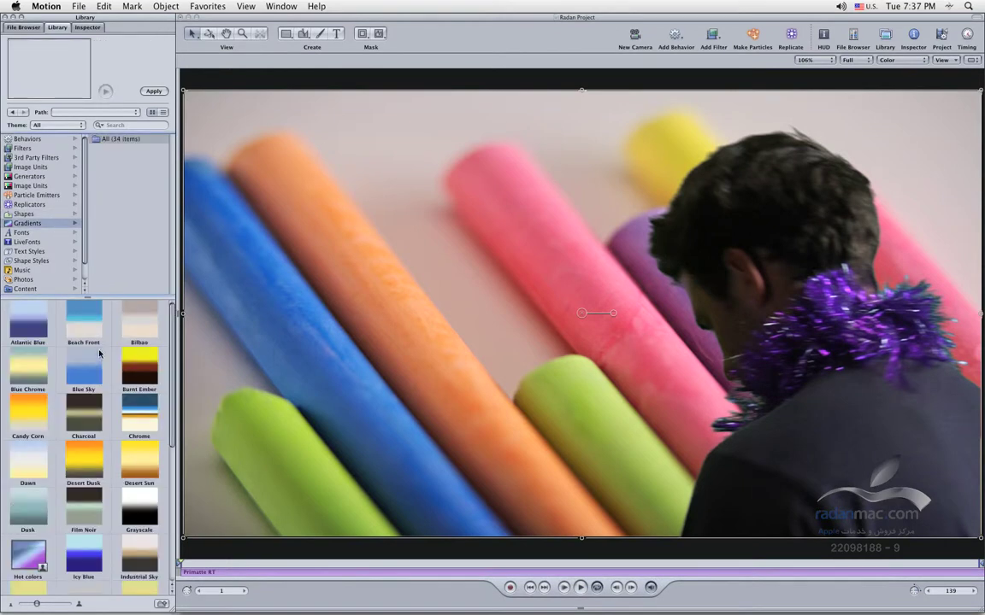
click(50, 226)
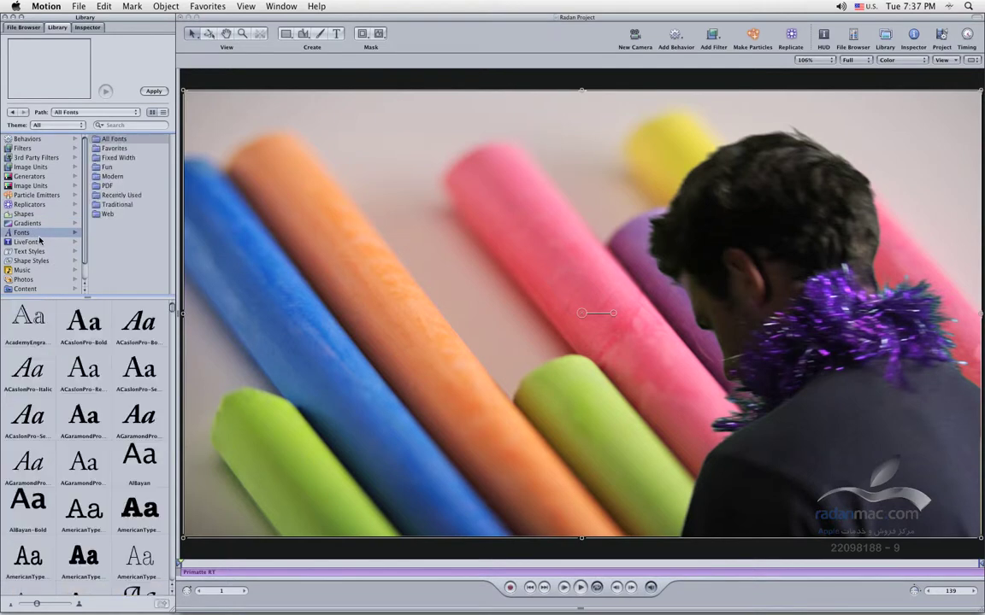
click(30, 242)
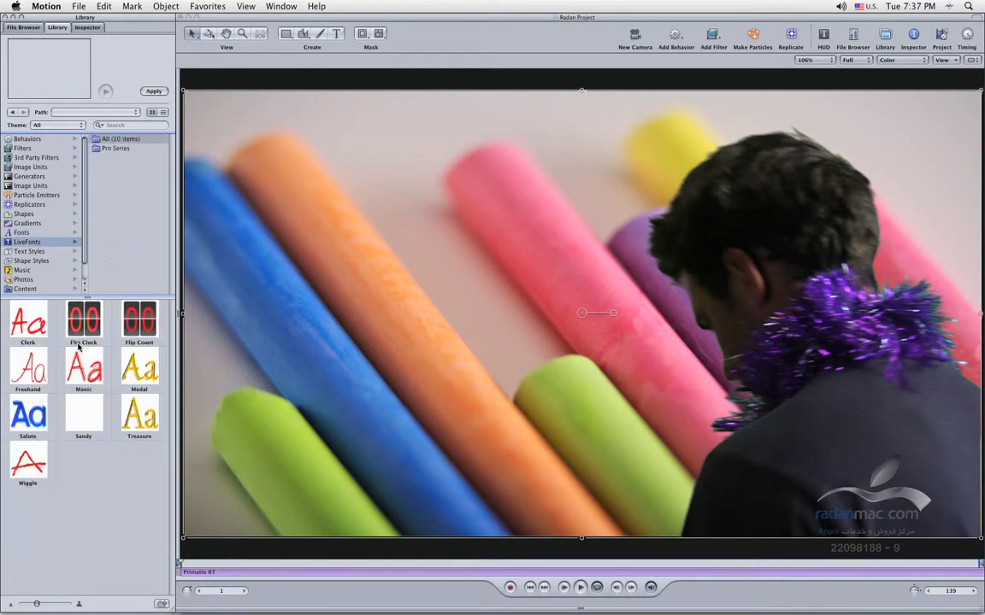
click(85, 345)
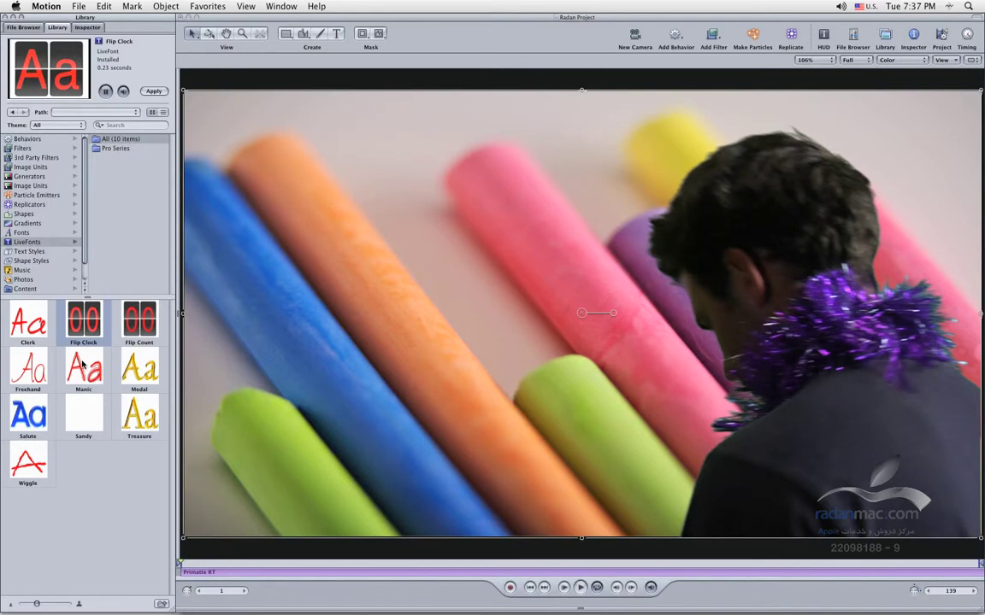
click(83, 366)
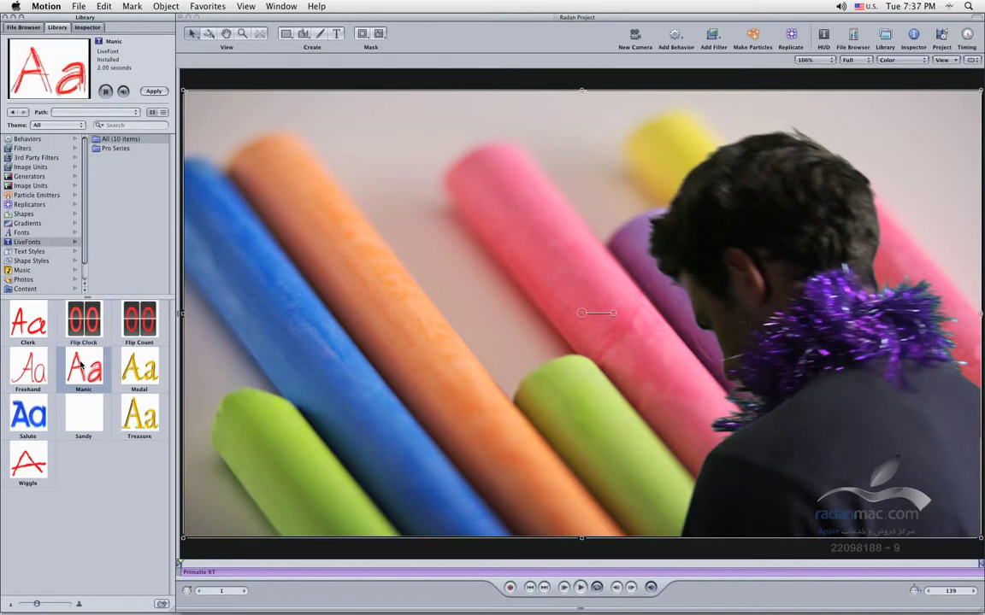
click(31, 370)
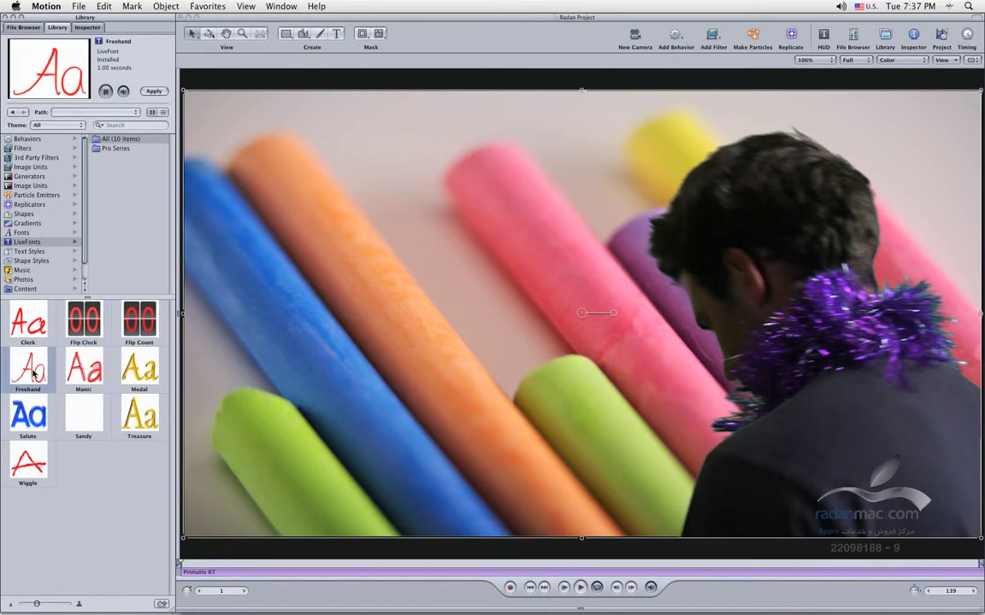
click(139, 416)
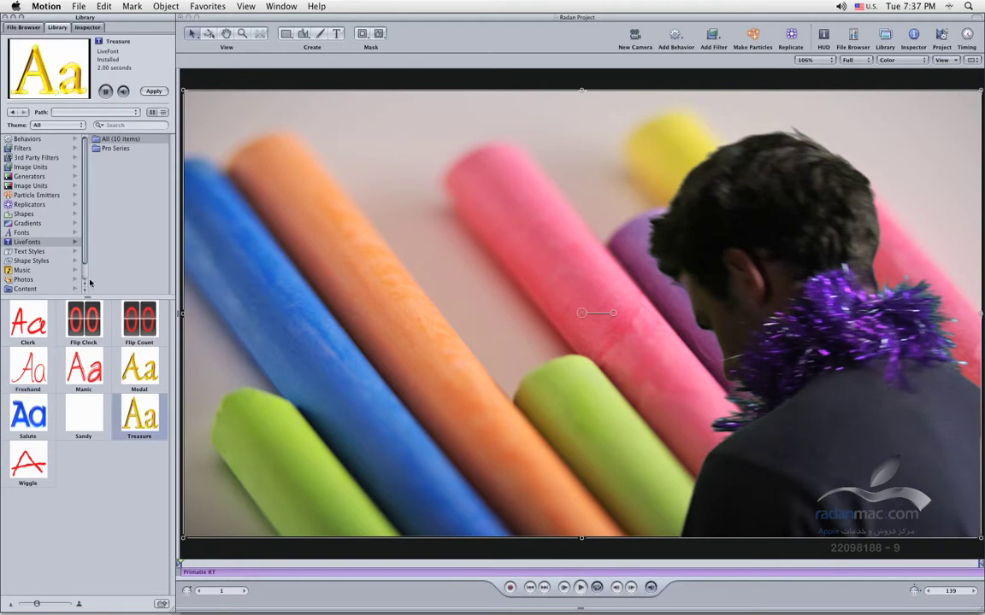
Compare the Text Styles category with Fonts and LiveFonts, and preview text styles including Designer Thin and Dusk
click(30, 252)
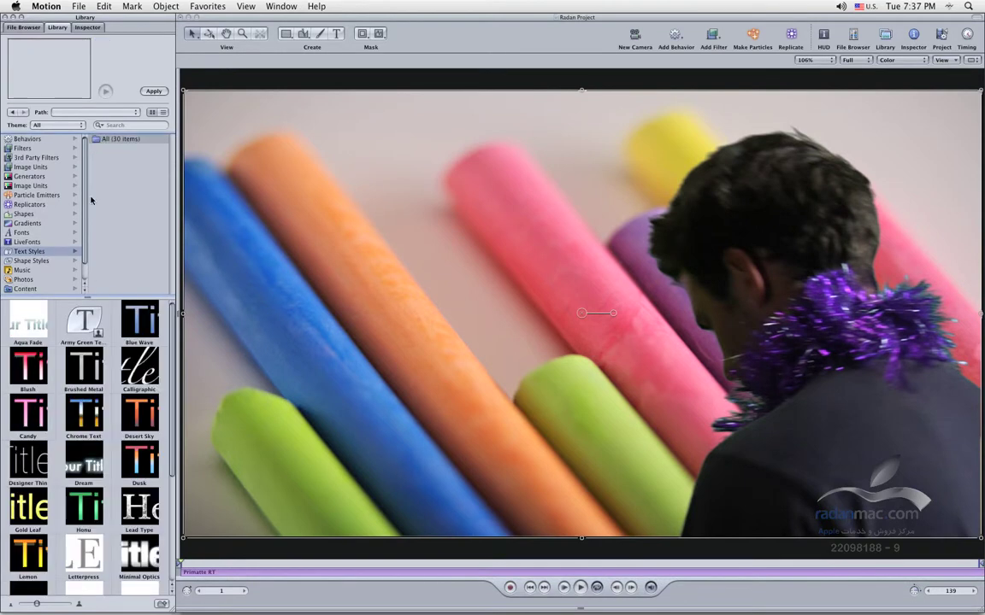
click(56, 233)
click(57, 242)
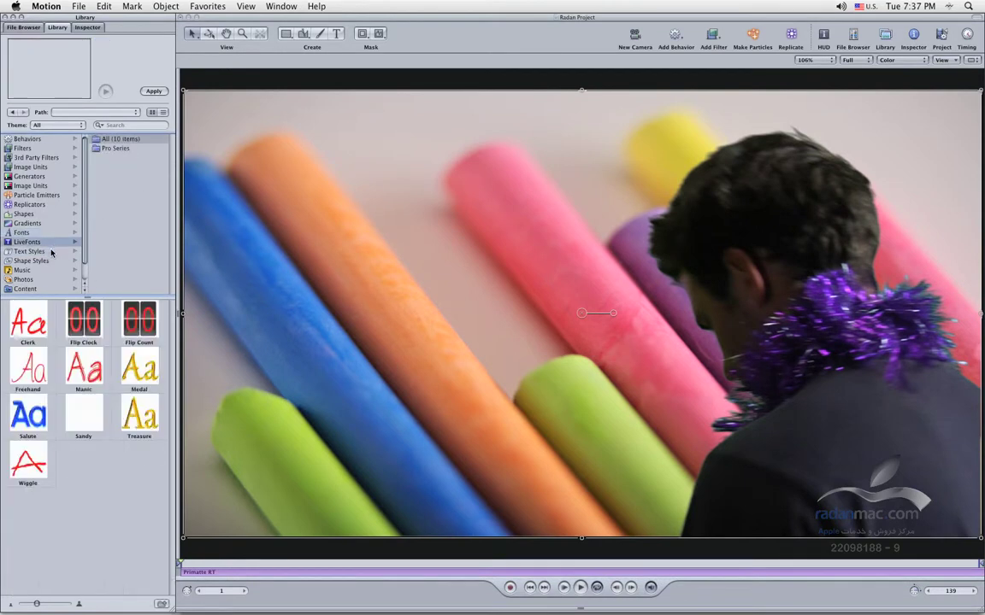
click(56, 252)
click(138, 319)
scroll(111, 386, down, 1)
scroll(111, 387, down, 1)
click(28, 418)
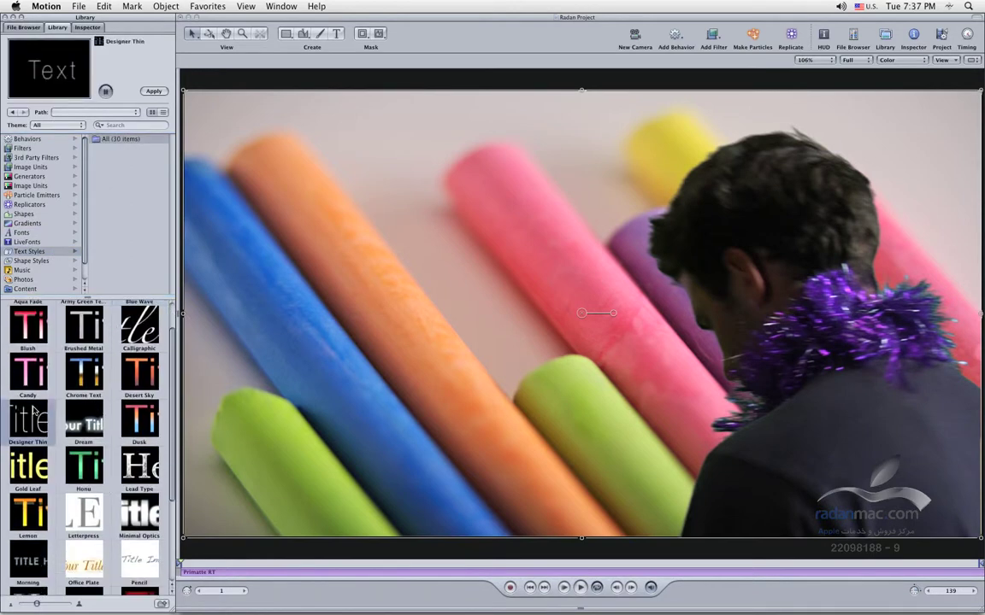
click(139, 419)
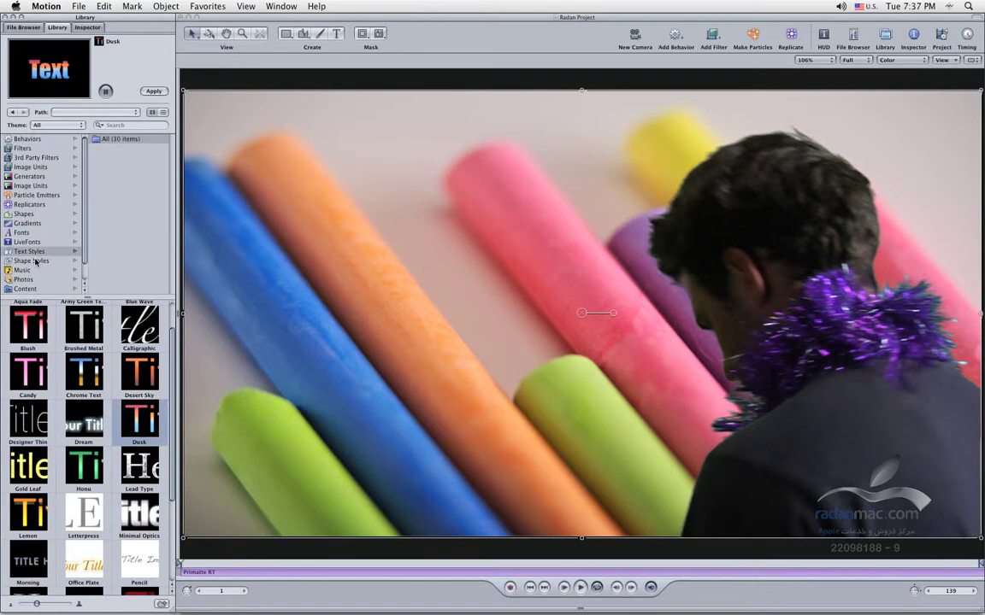
List the Flora shape styles and preview Vine 01 Full and Autumn Leaves 02
click(36, 261)
click(121, 170)
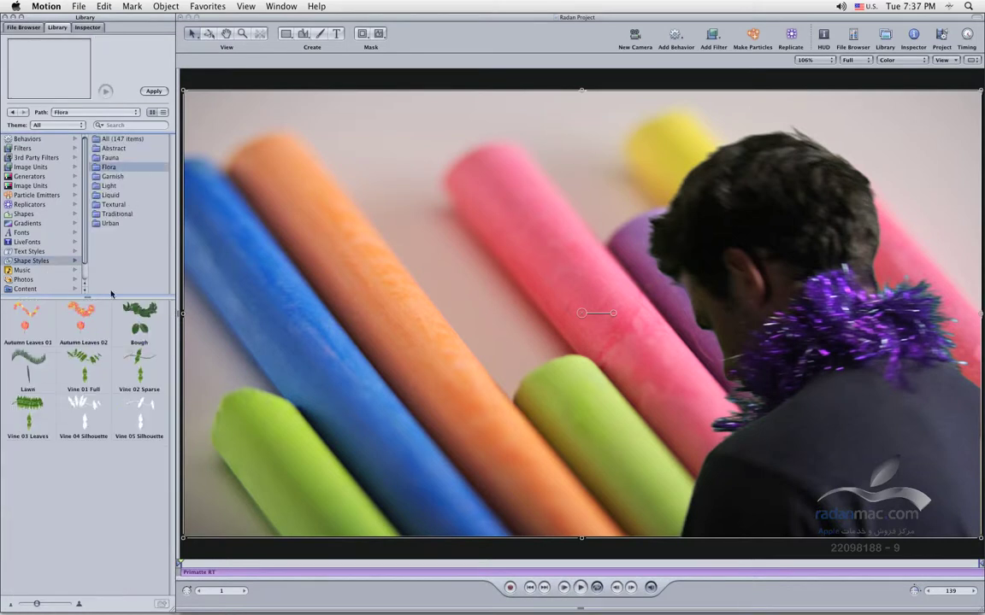
click(82, 359)
click(81, 324)
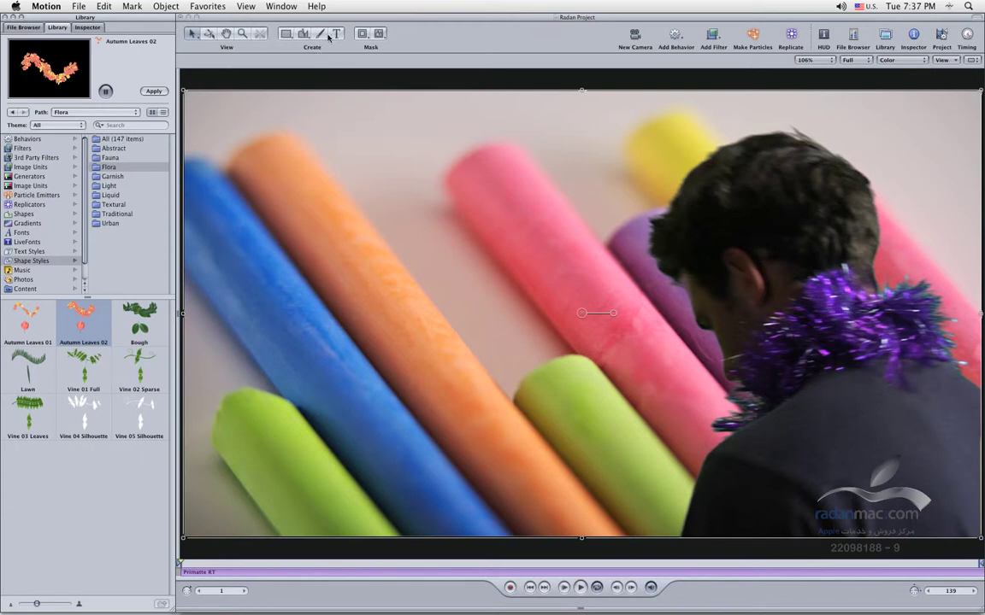
Look through the Library's Music and Photos categories and list all items of the Content category
click(34, 270)
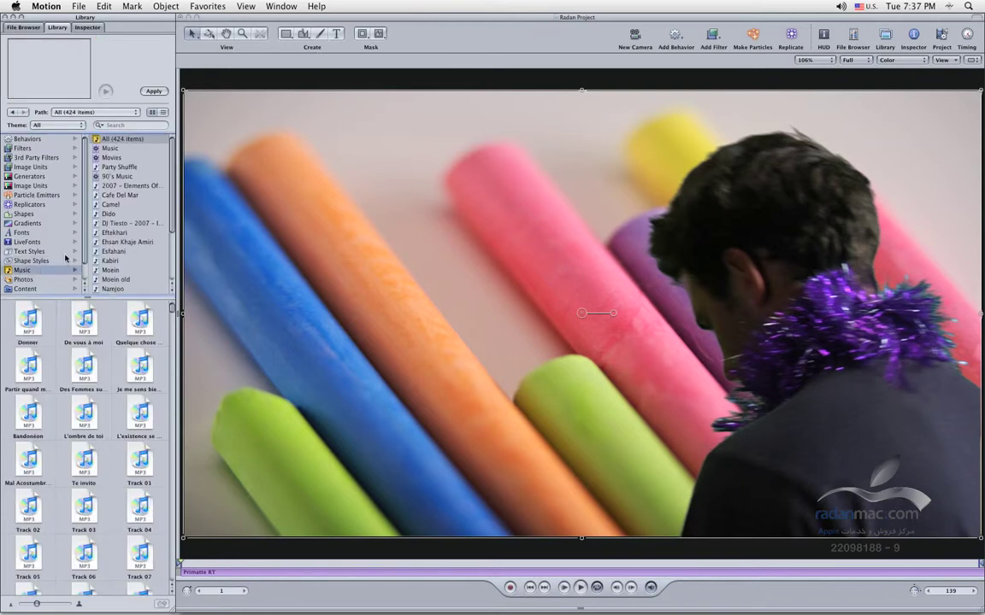
scroll(48, 272, down, 2)
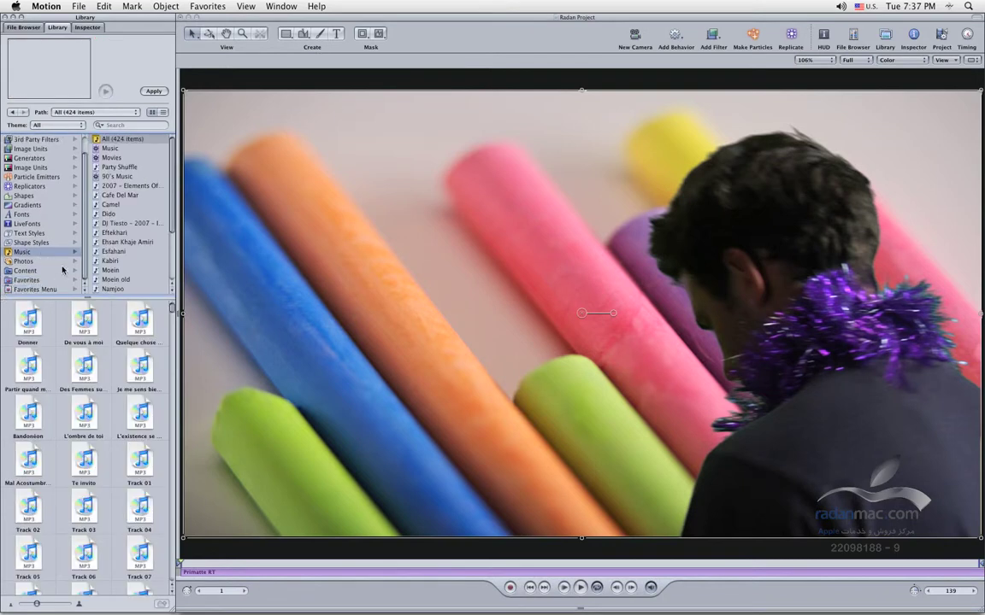
key(Down)
key(Down)
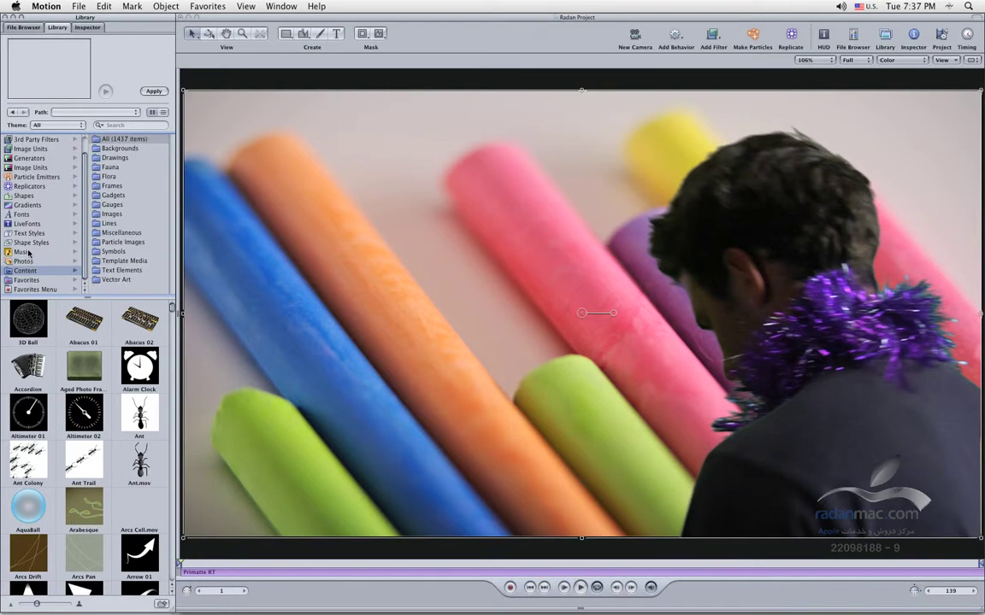
Browse the Backgrounds and Drawings content, previewing Bamboo Weave, Ornament 03 and Flourish
click(129, 149)
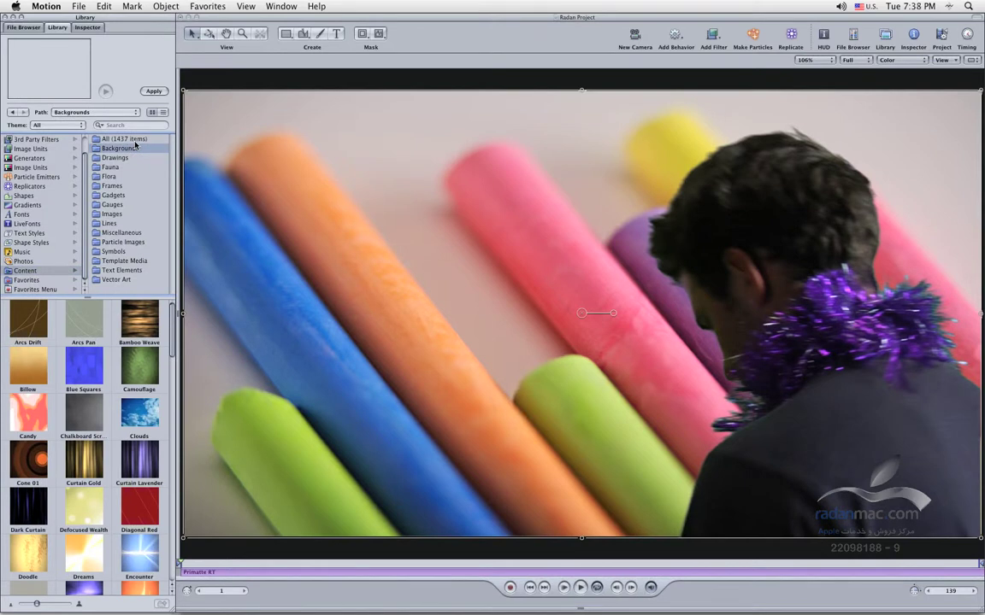
click(137, 317)
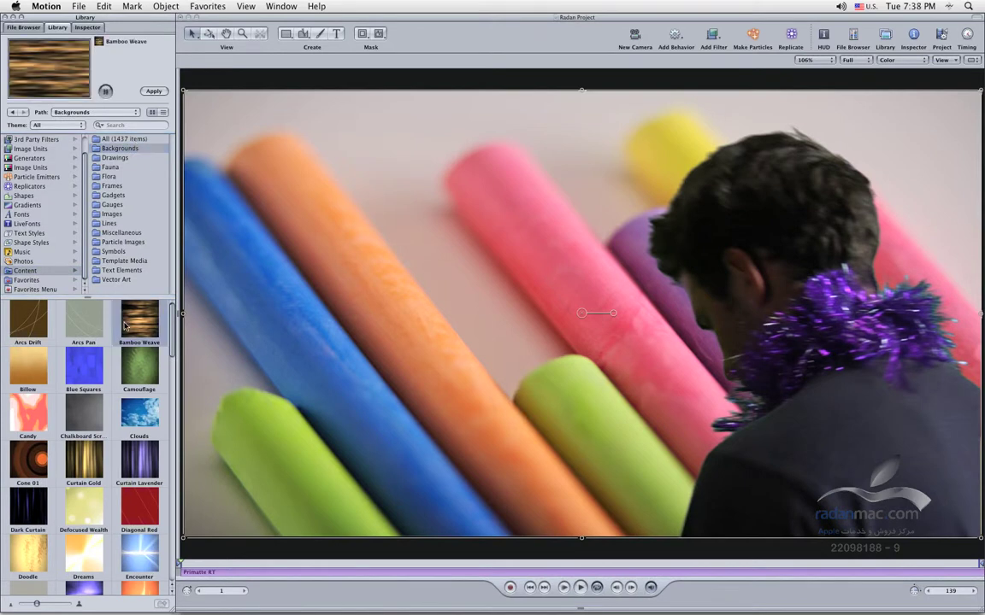
click(115, 158)
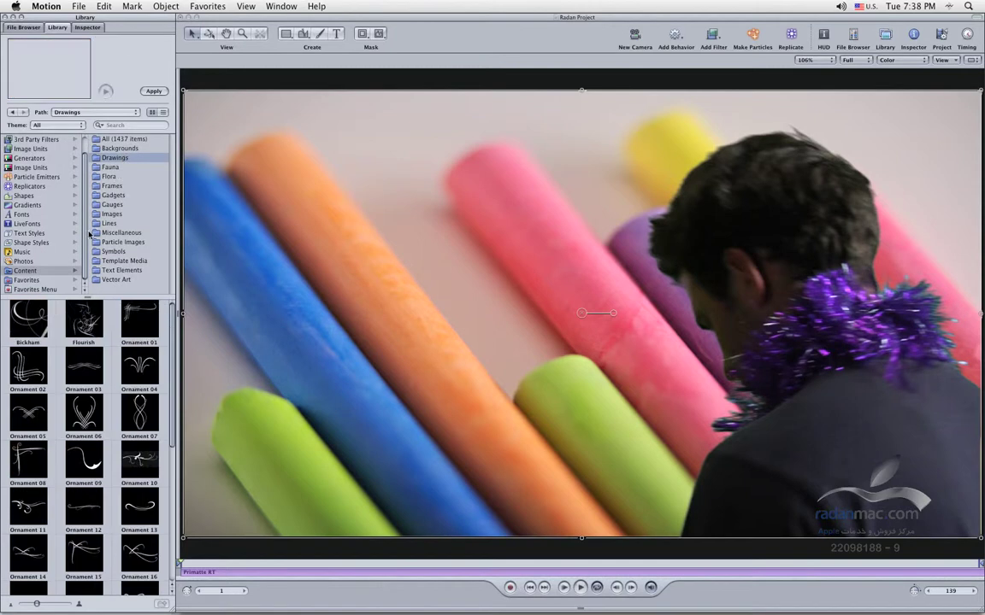
click(77, 352)
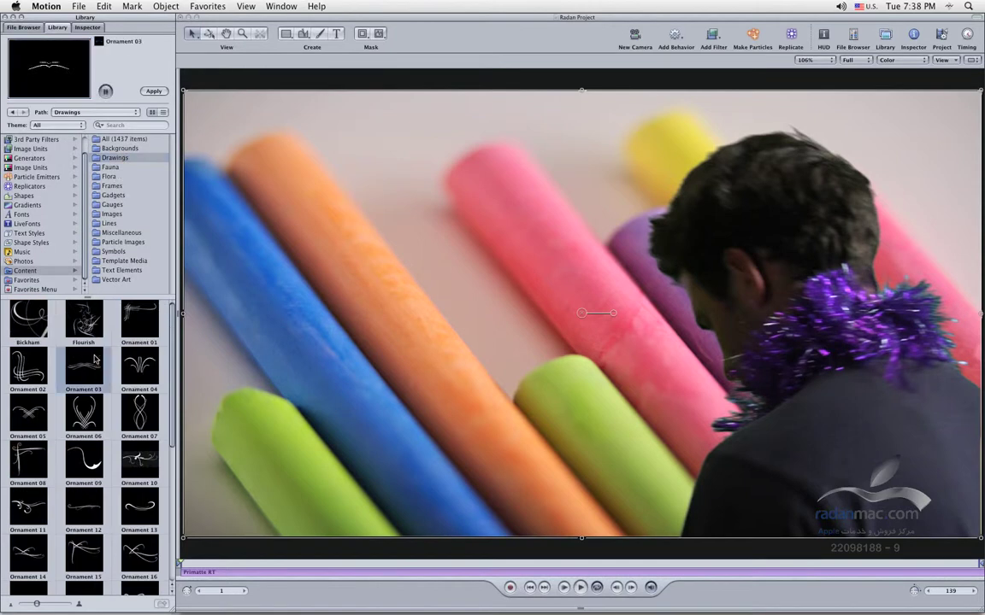
click(84, 321)
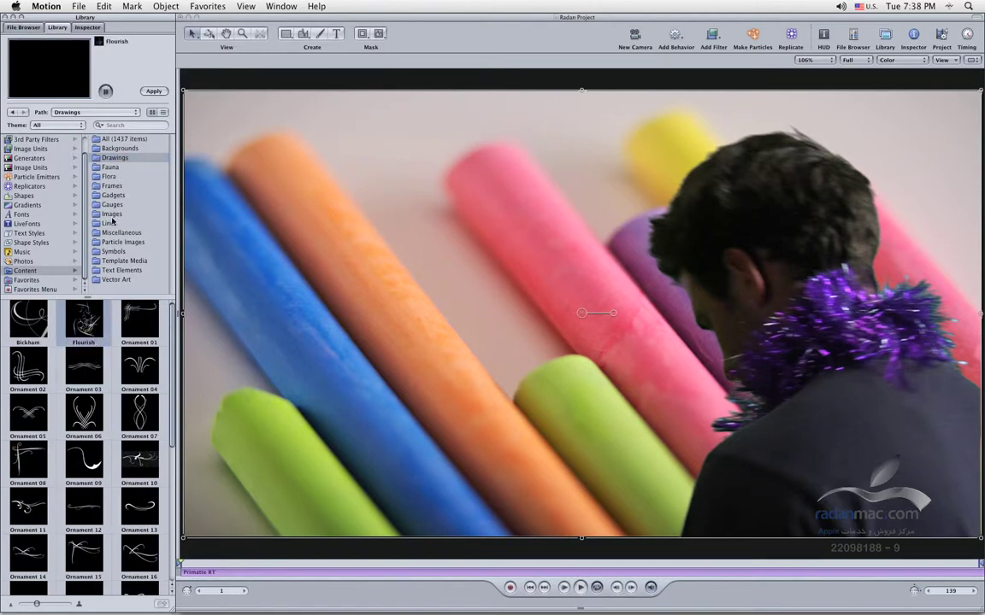
Browse the Fauna, Frames and Flora content, previewing Bird, Horizontal 05, Blossom and Bloom 03
click(111, 167)
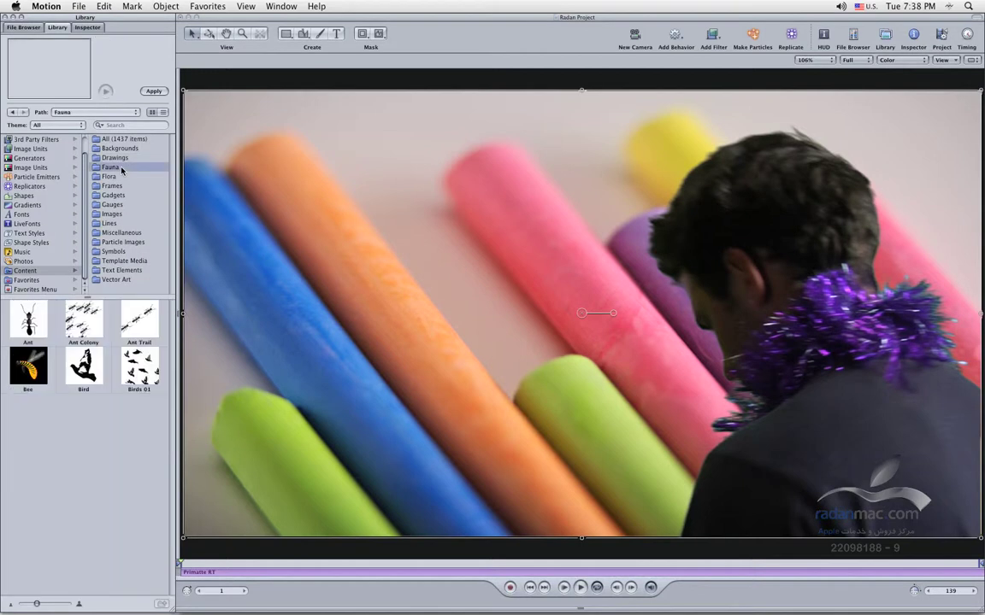
click(82, 366)
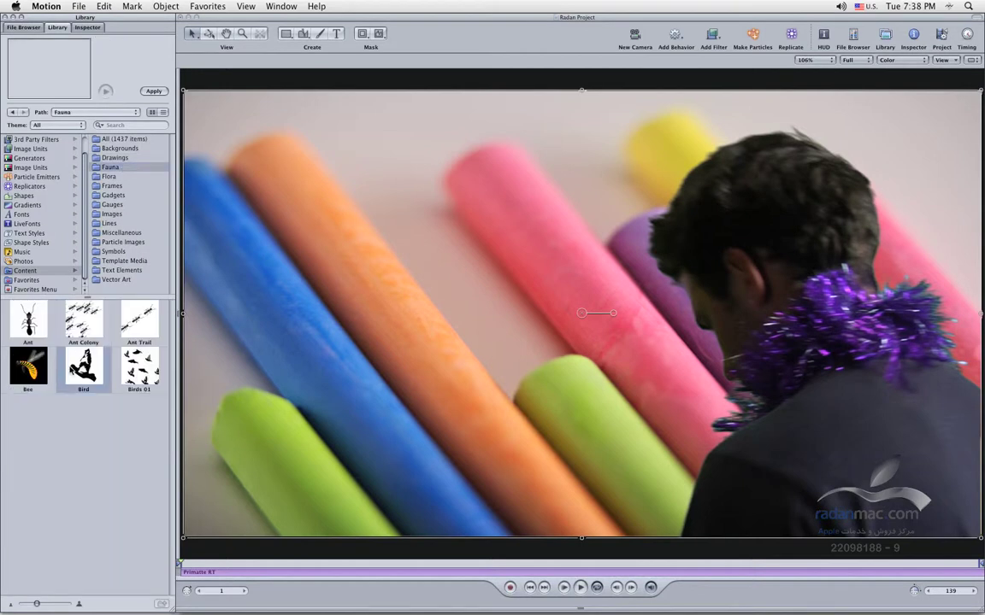
click(119, 186)
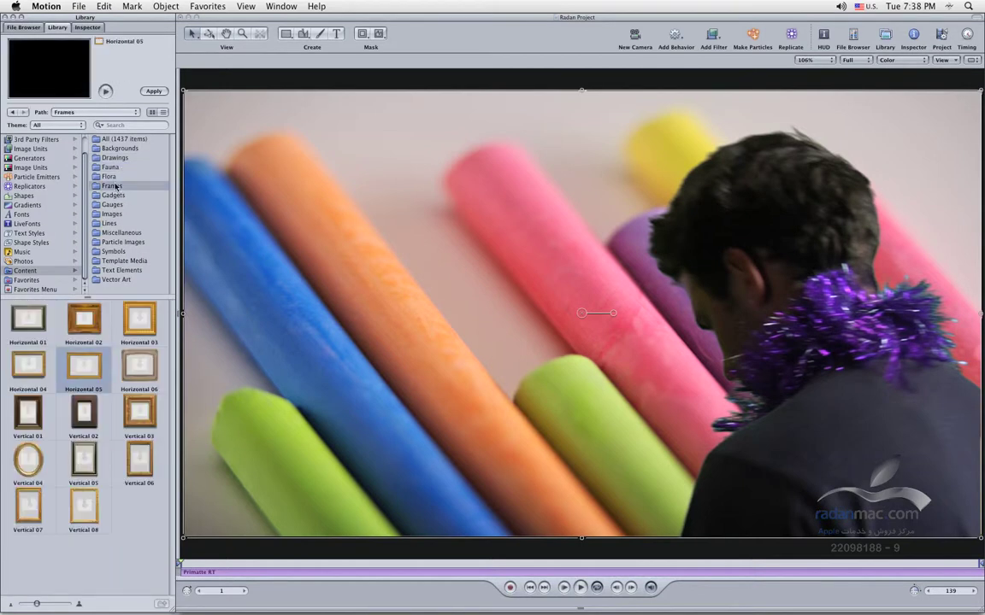
click(109, 176)
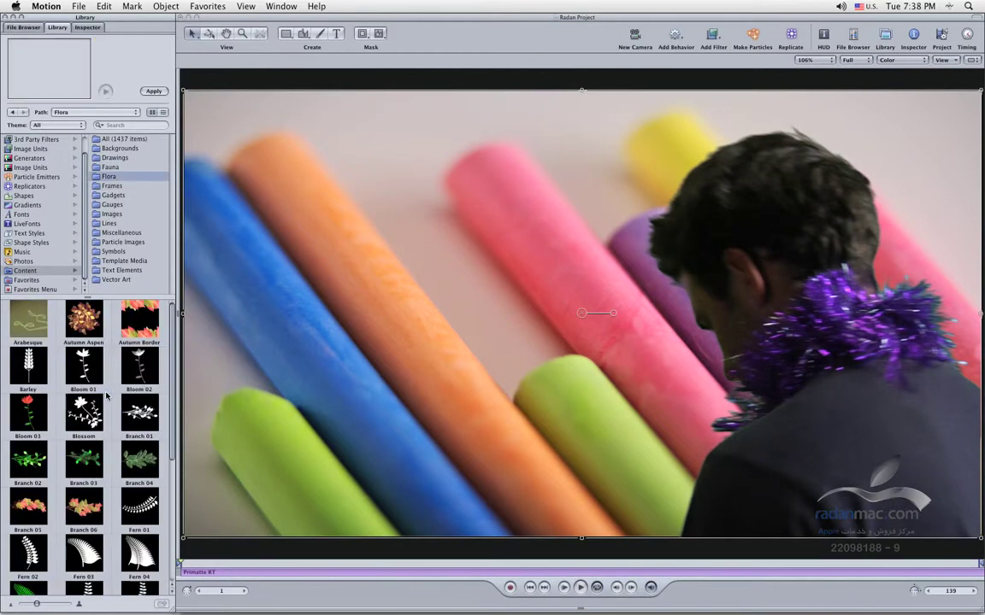
click(26, 408)
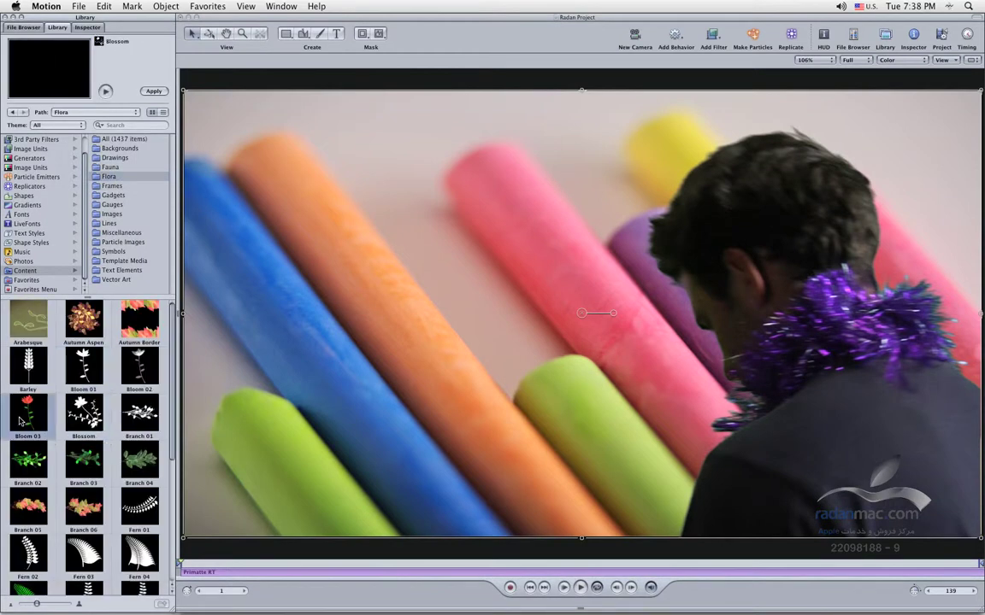
Browse the Gadgets content, previewing Altimeter 01, Atom 02, Broken Clock and Burst
click(115, 196)
click(81, 329)
click(77, 381)
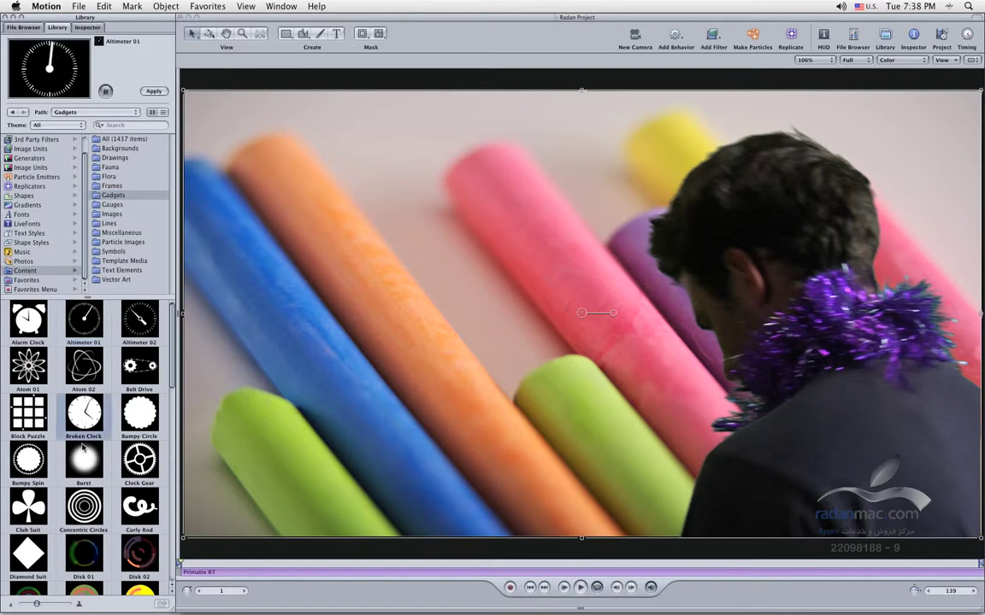
click(76, 412)
click(83, 462)
Look through the Gauges, Images and Lines content and select Arrow 05 for preview
click(112, 204)
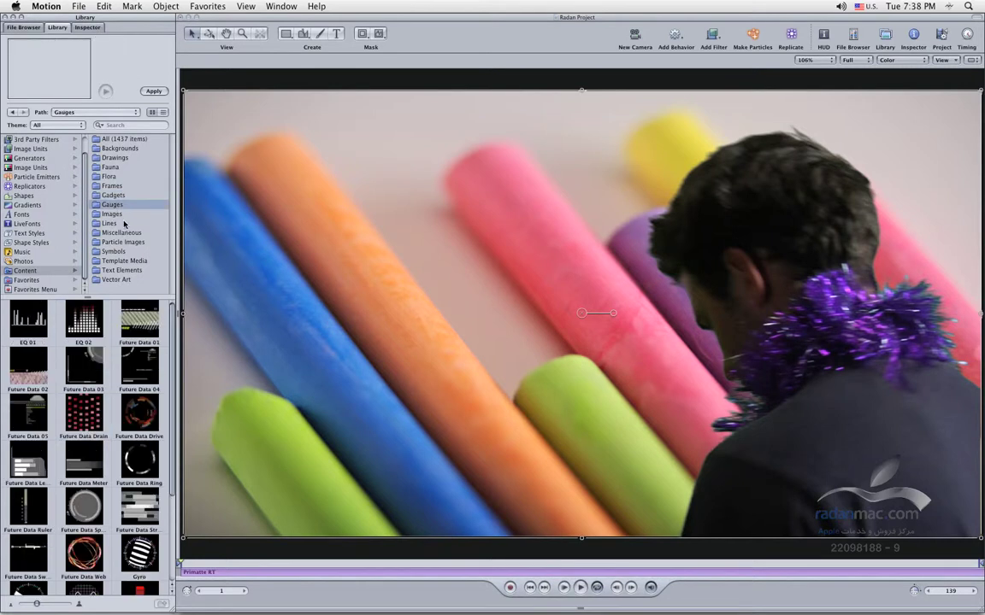
click(122, 215)
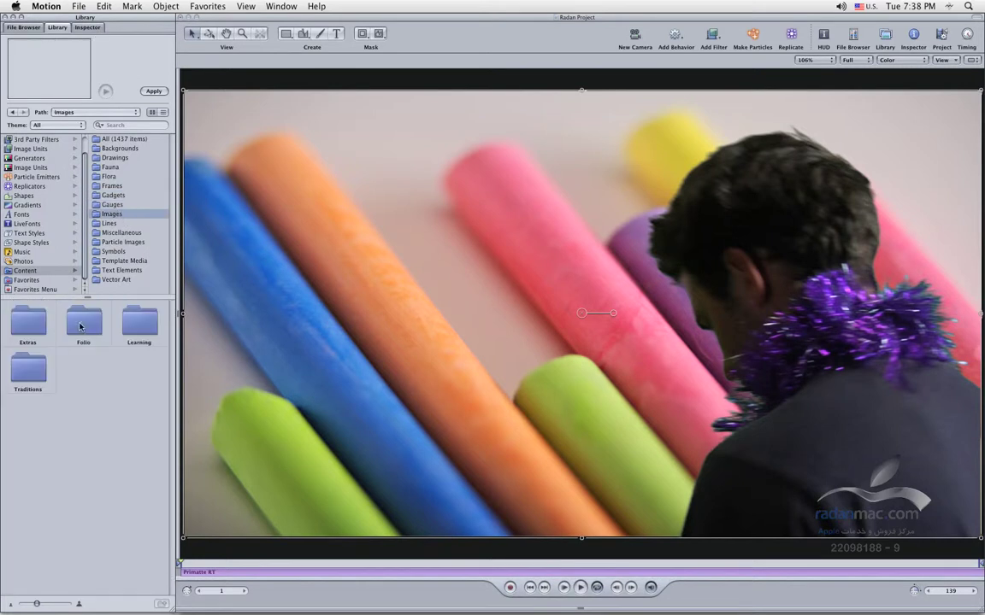
click(119, 224)
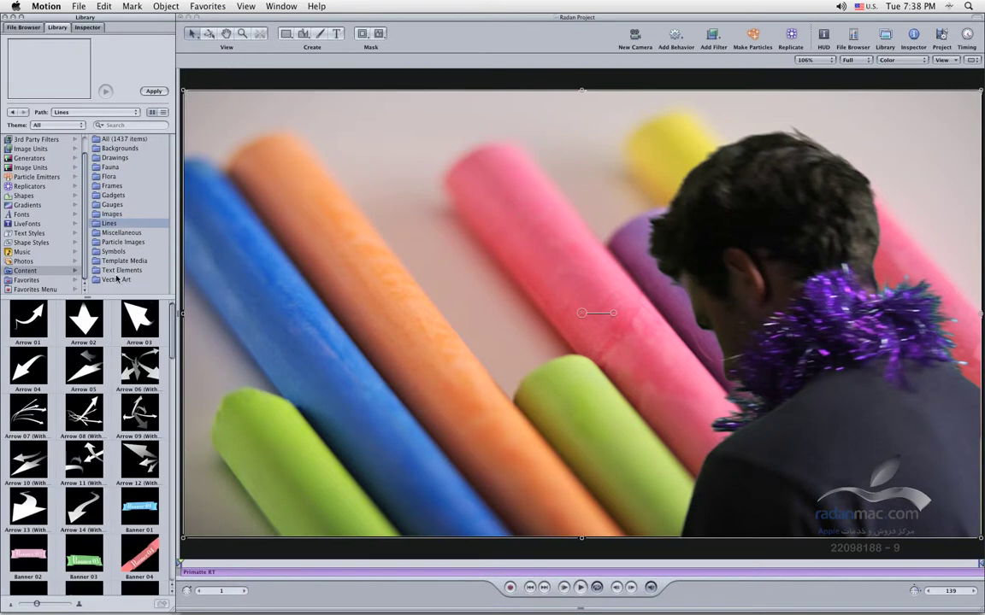
click(76, 371)
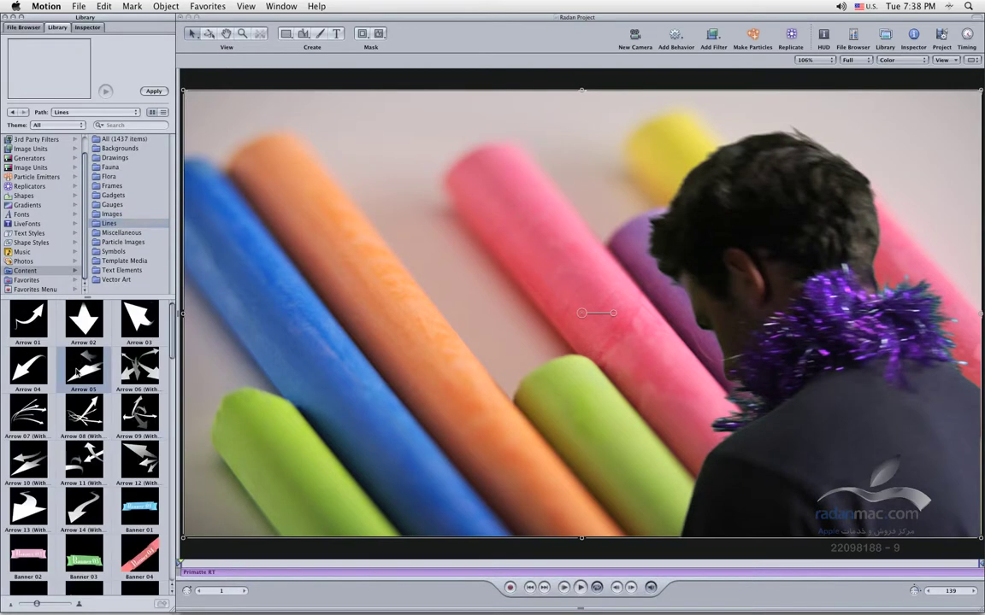
Browse the Miscellaneous content, previewing Celestial Spot and Gravity Well
click(120, 233)
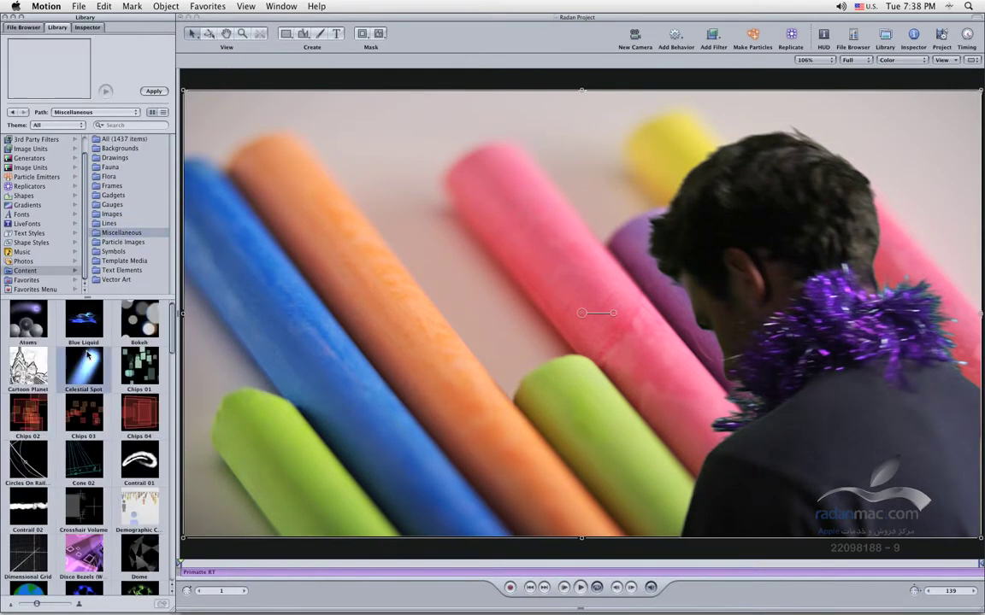
click(97, 384)
scroll(100, 395, down, 5)
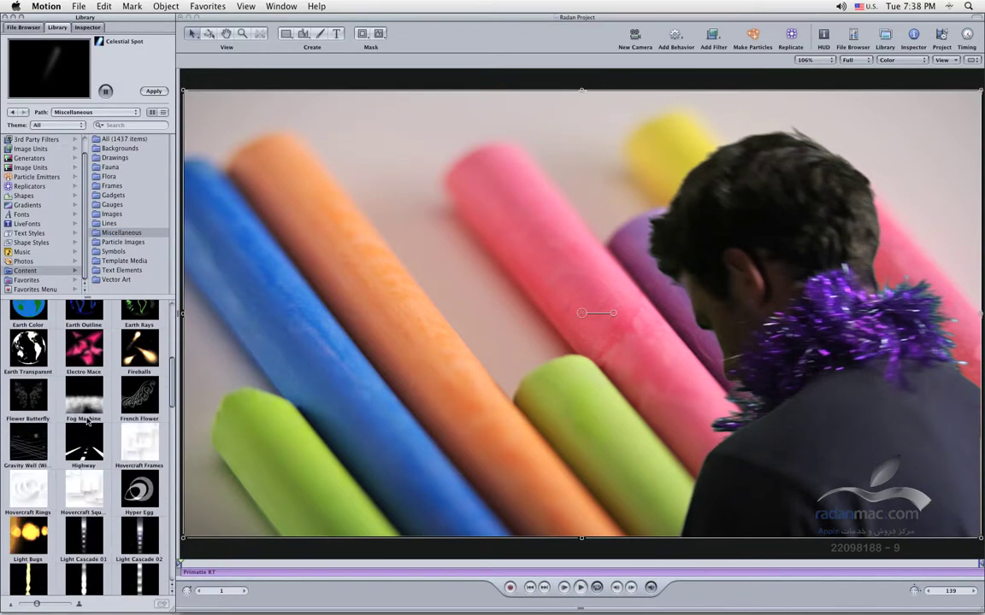
click(39, 441)
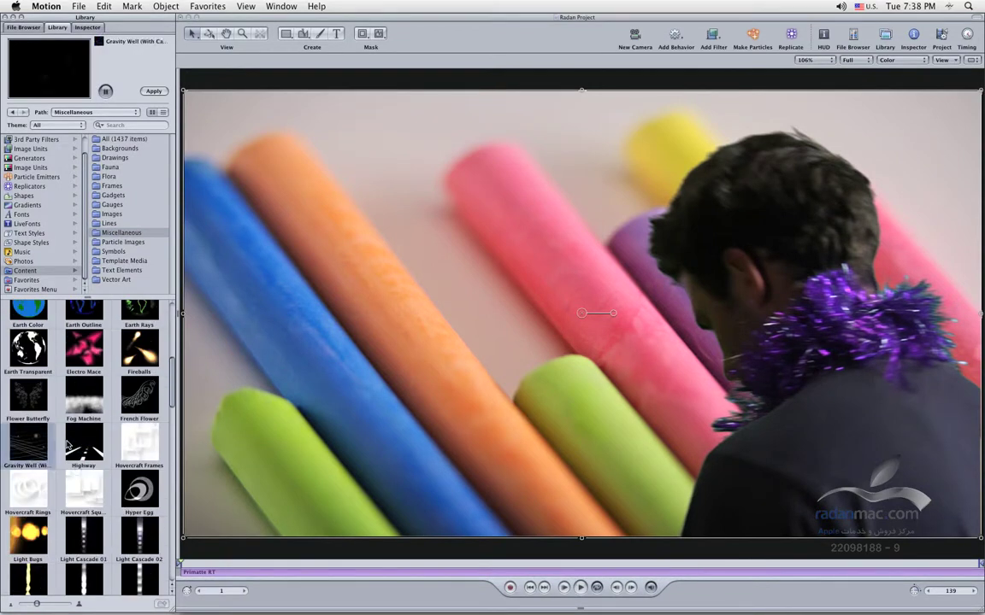
Look through the Particle Images and Symbols content, previewing Creature Gazelle and Creature Bird
click(122, 242)
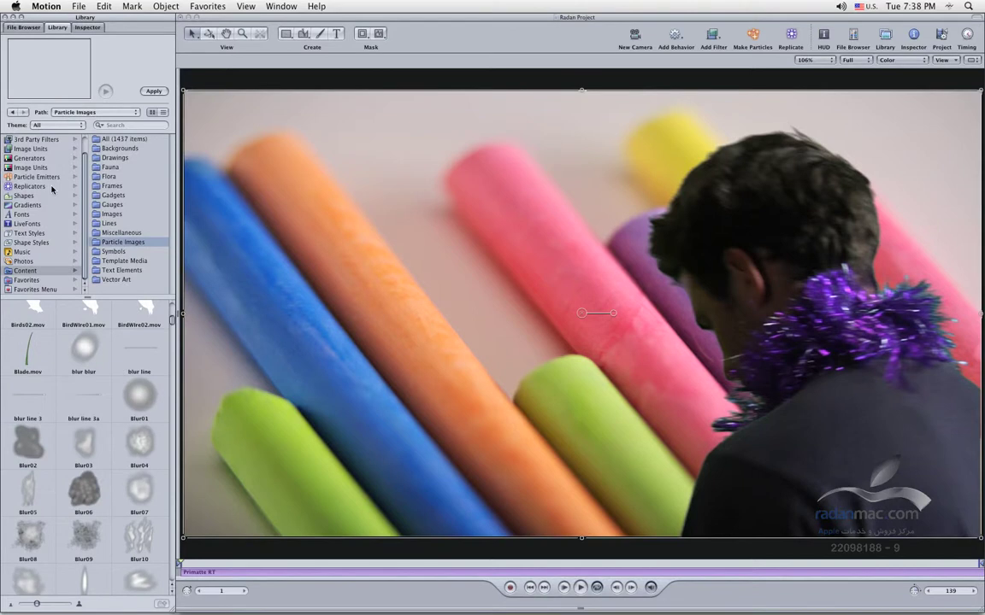
click(118, 251)
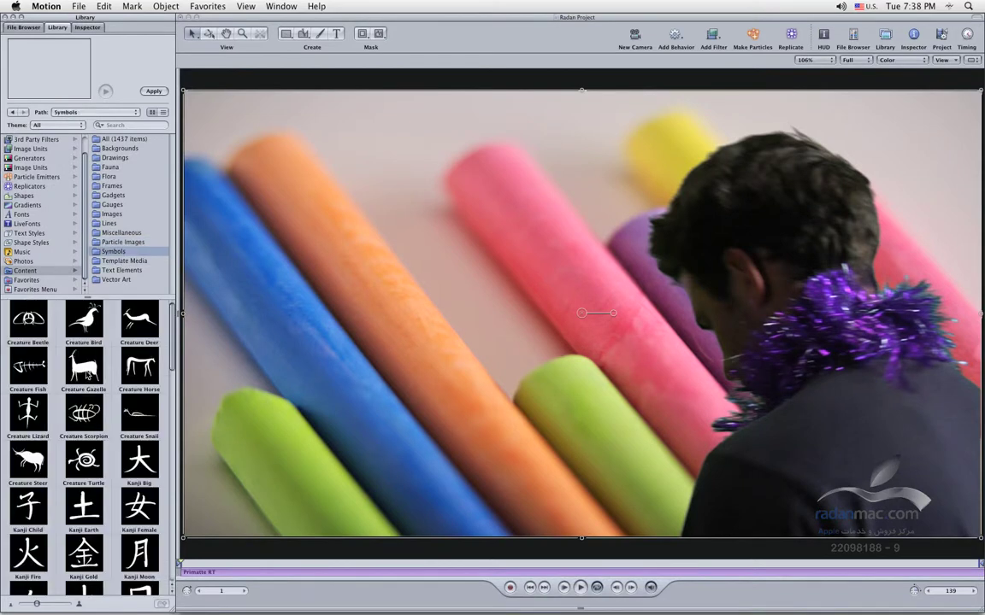
click(72, 349)
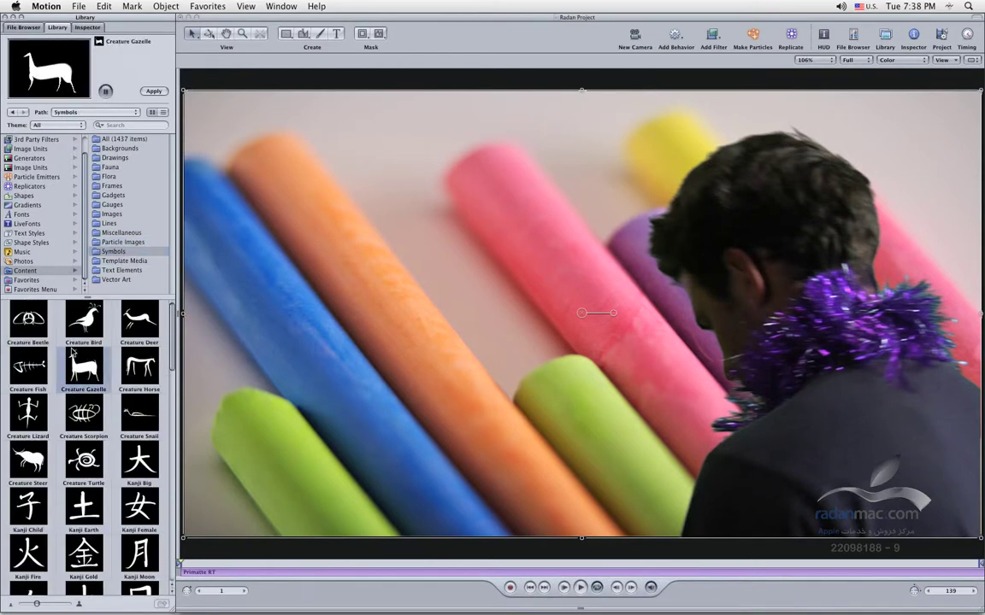
click(82, 306)
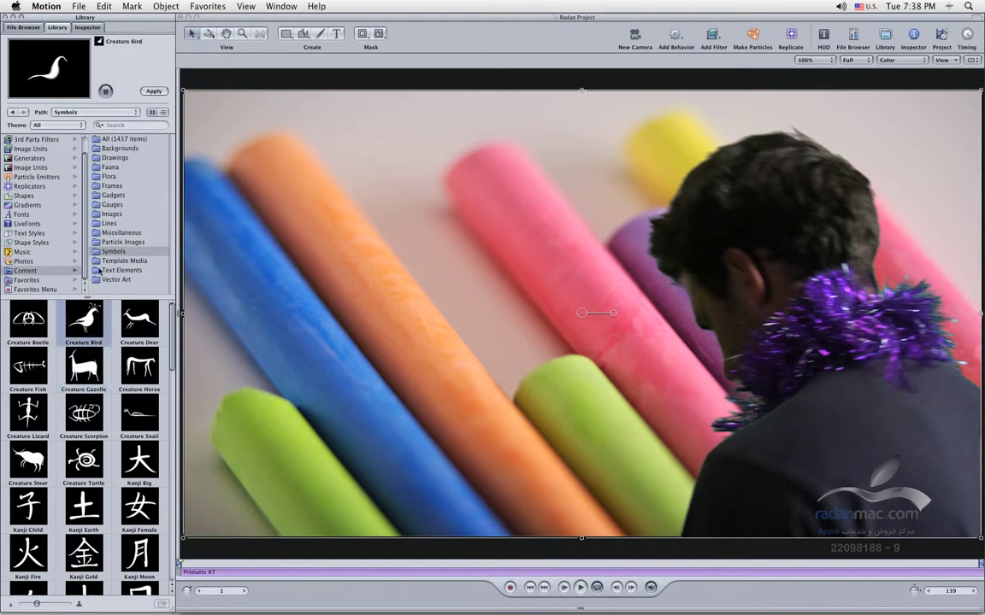
List the Template Media folders, then view the same themes in the Template Browser and close it
click(117, 261)
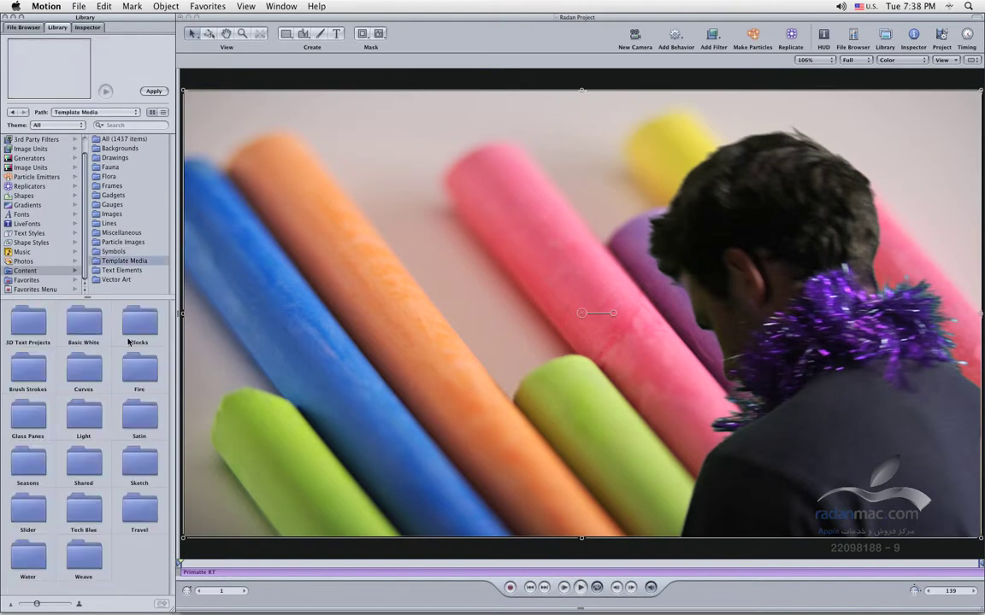
click(77, 7)
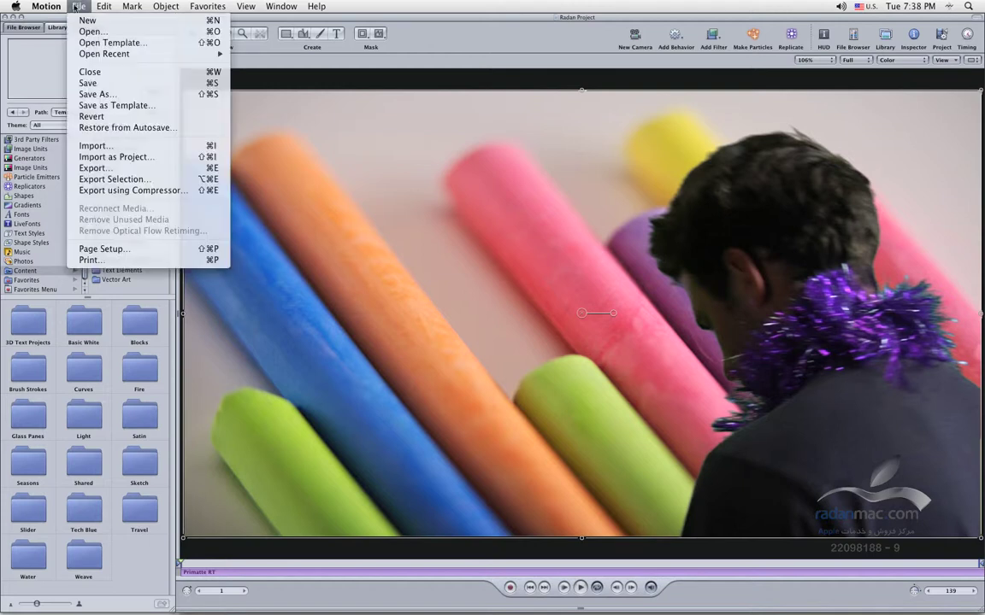
click(101, 42)
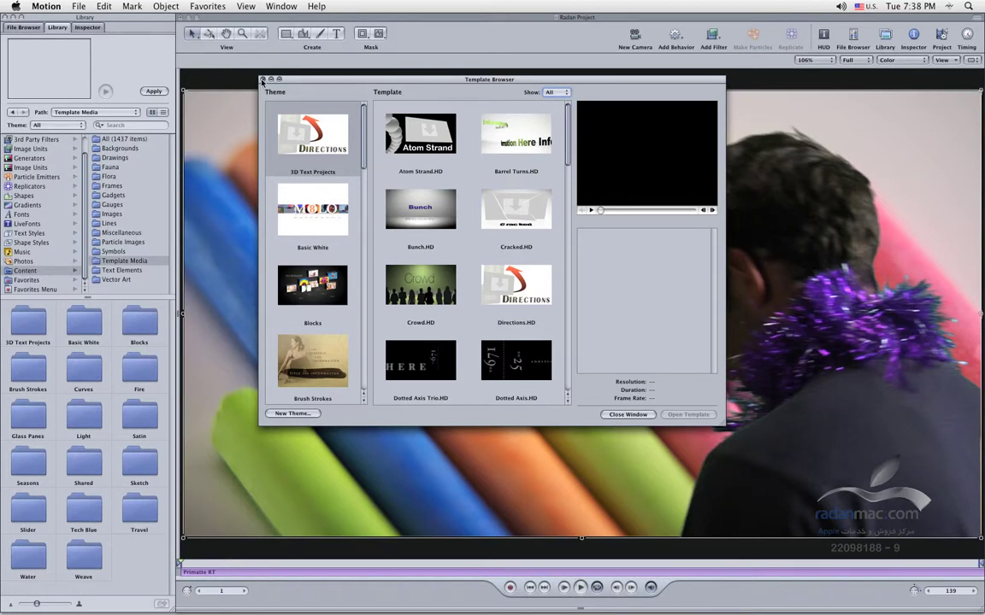
click(262, 79)
Browse the Text Elements content, previewing Glint, Rays 01, Rock and Rays 03
click(109, 270)
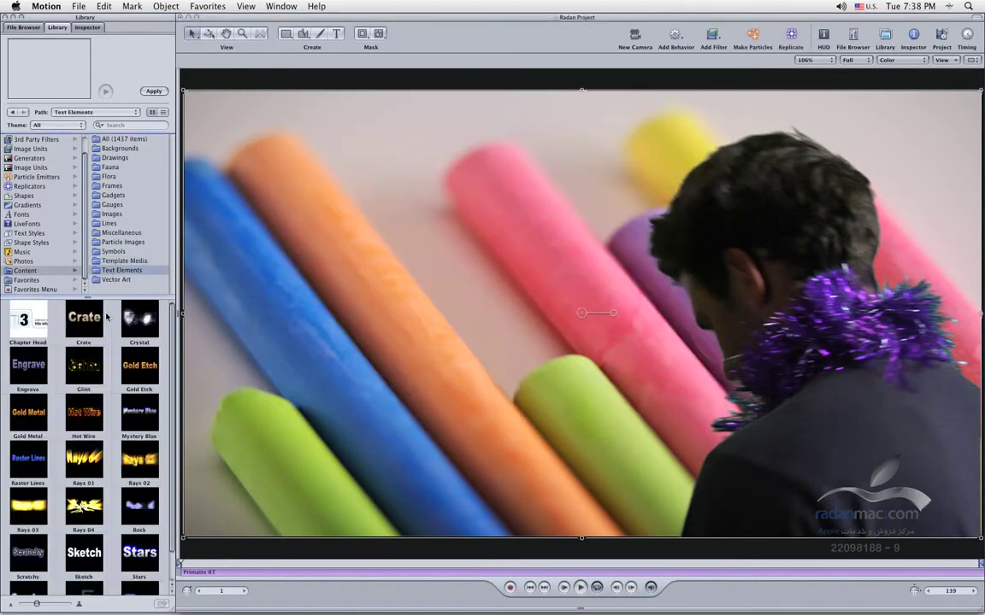
click(88, 358)
click(74, 449)
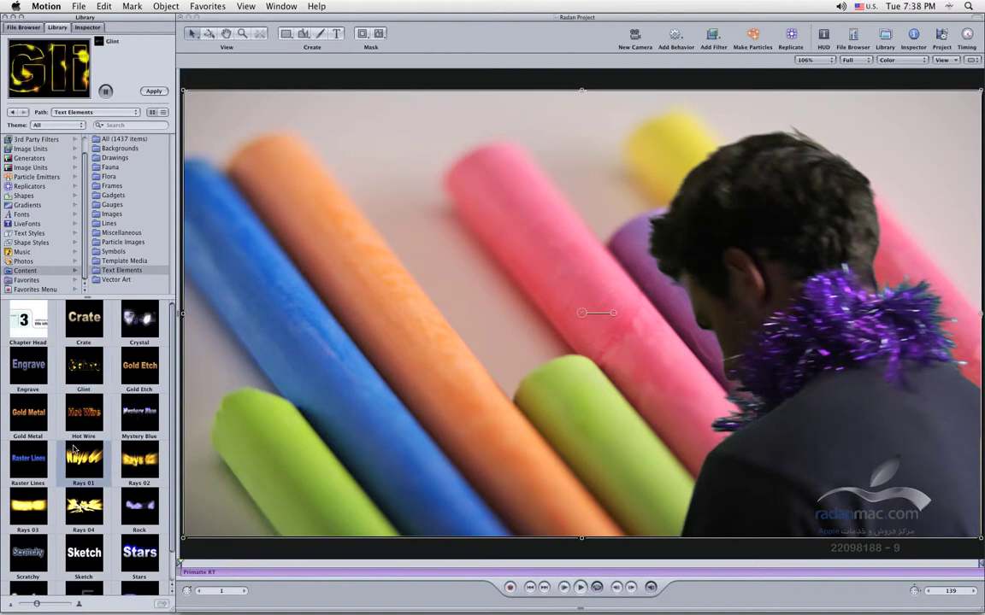
scroll(127, 470, down, 2)
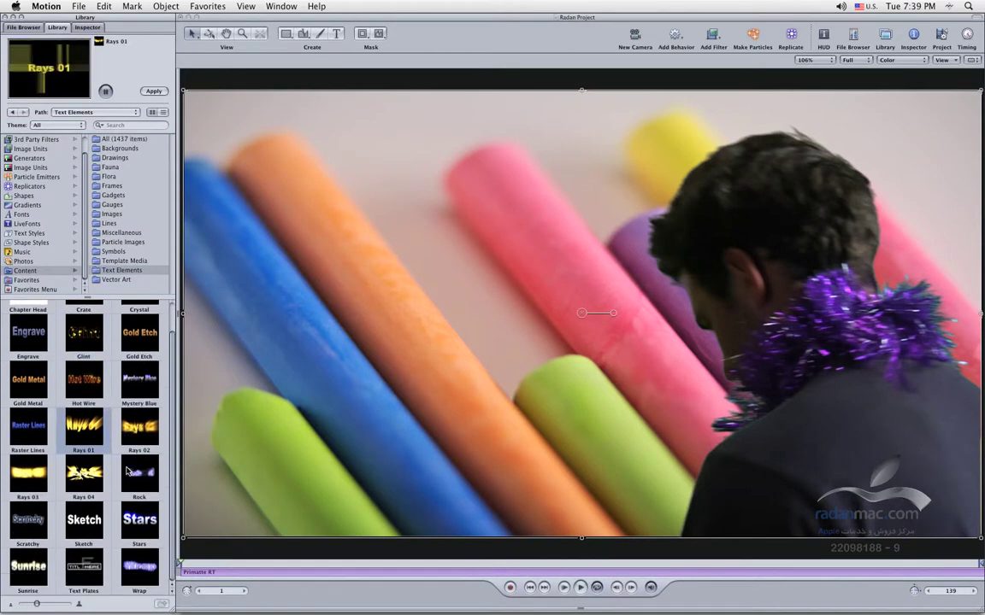
click(126, 470)
click(45, 483)
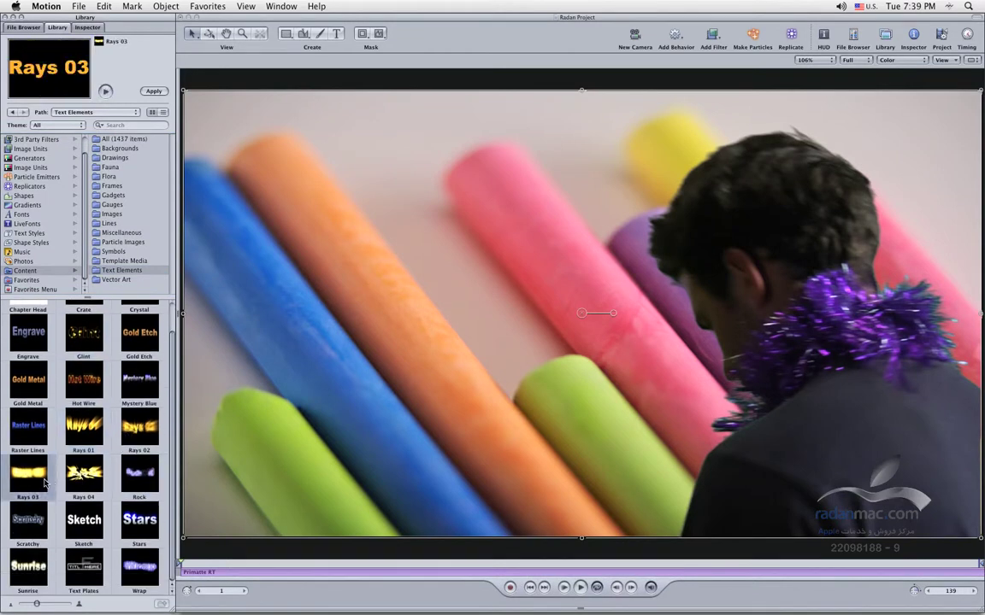
Browse the Vector Art content through to its end, previewing Winter Tree and Tres Dots
click(124, 279)
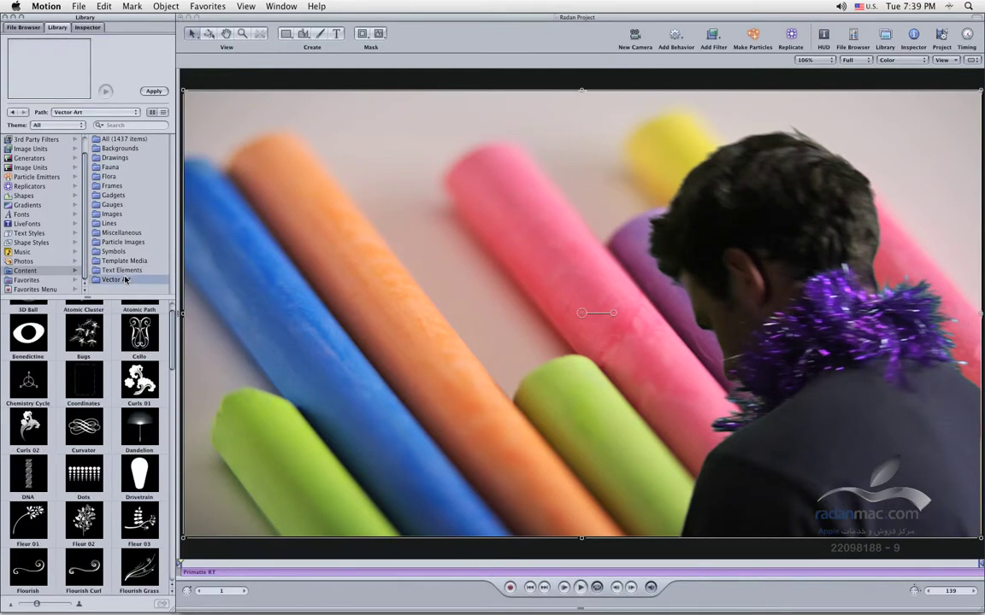
scroll(93, 447, down, 15)
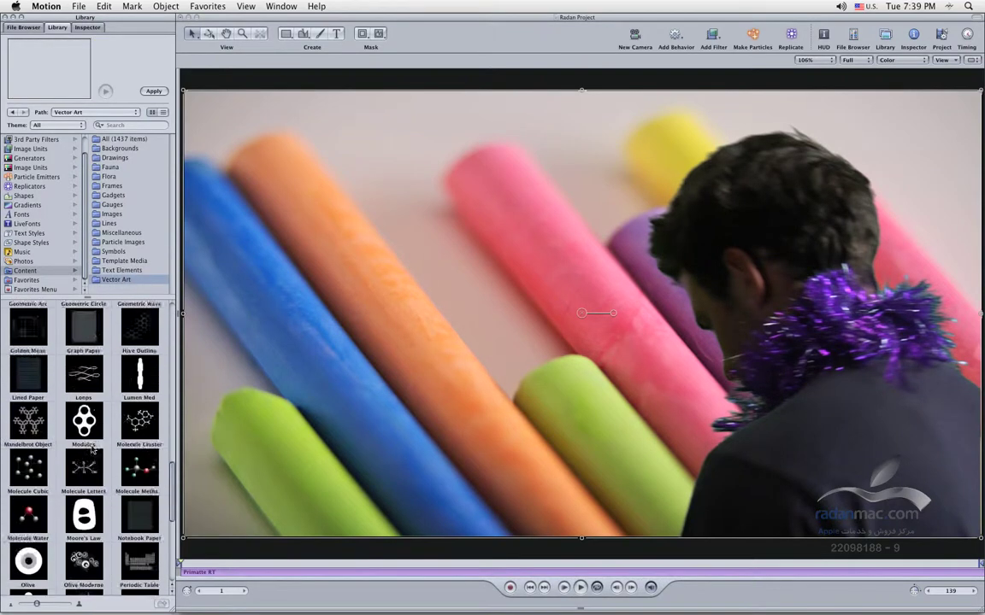
click(128, 529)
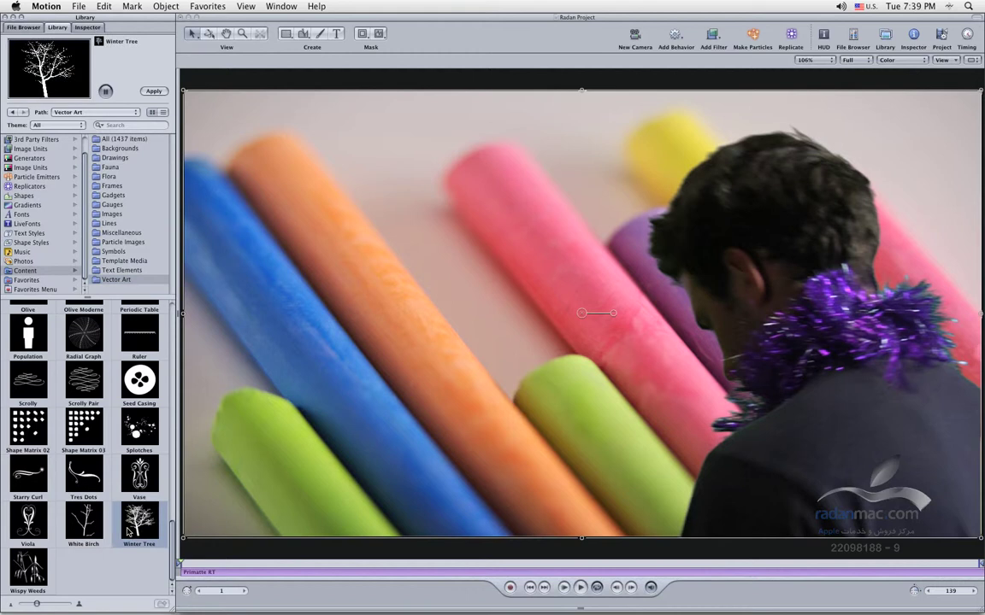
click(77, 473)
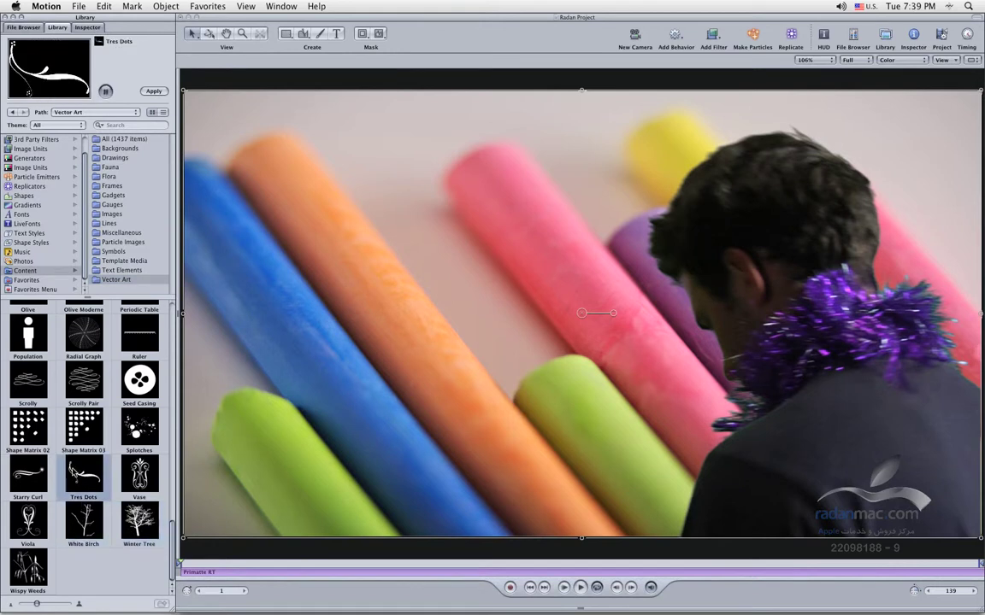
scroll(85, 444, up, 15)
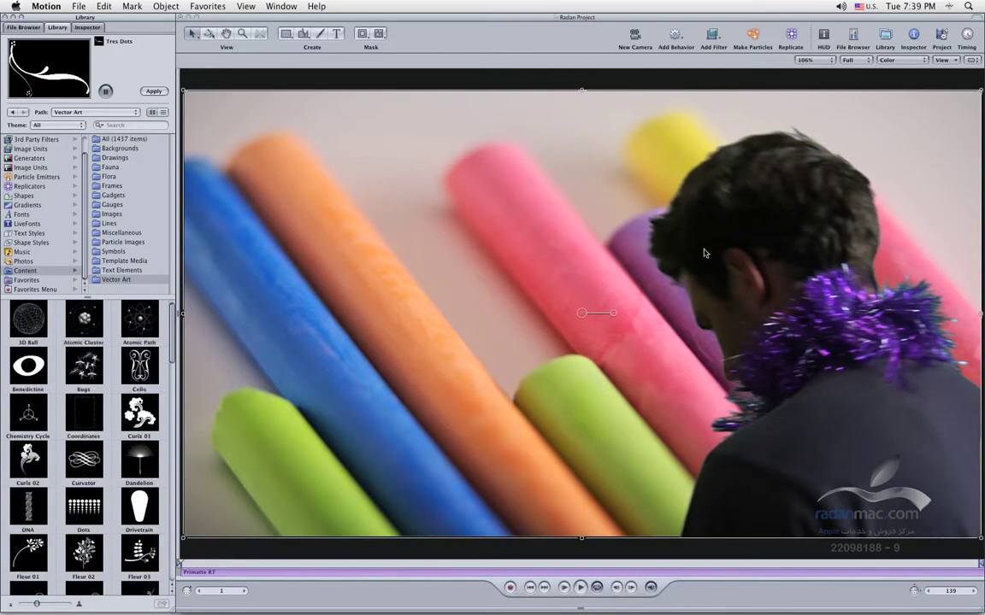
Toggle the Library's display off and on, then show the selected clip's properties in the Inspector
click(887, 42)
click(887, 42)
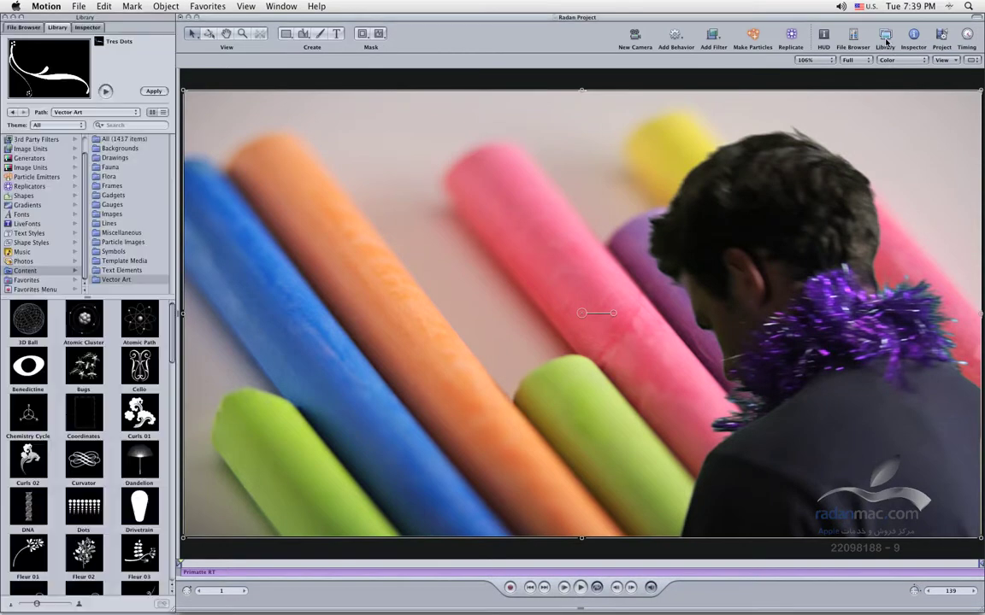
click(912, 36)
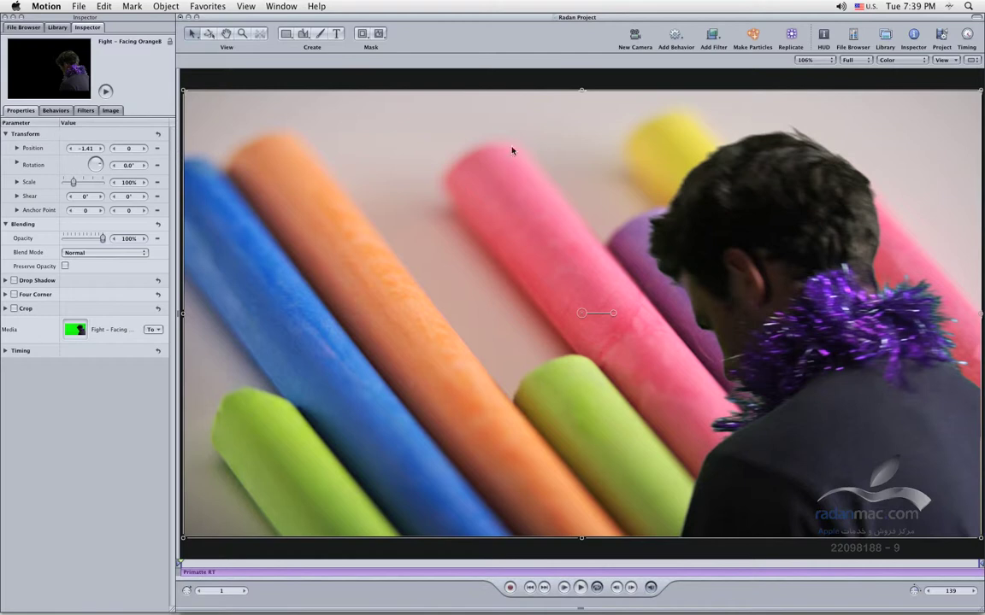
Show the Project pane, look at its Media list and return to the Layers list
click(942, 35)
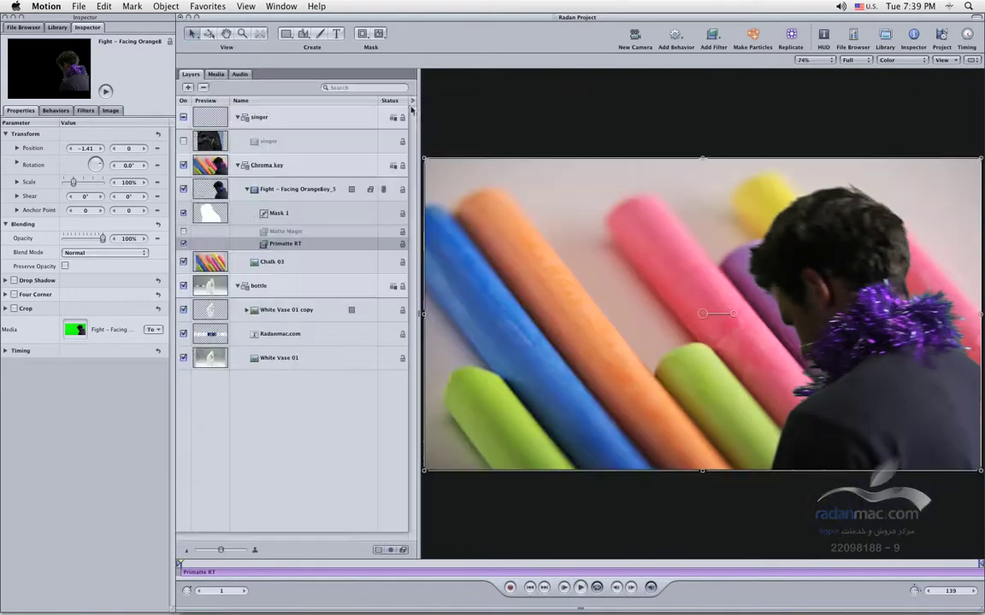
click(213, 74)
click(190, 74)
Show the Timing pane without the layer list, view the Keyframe Editor and Audio Editor, and return to the Timeline
key(super+7)
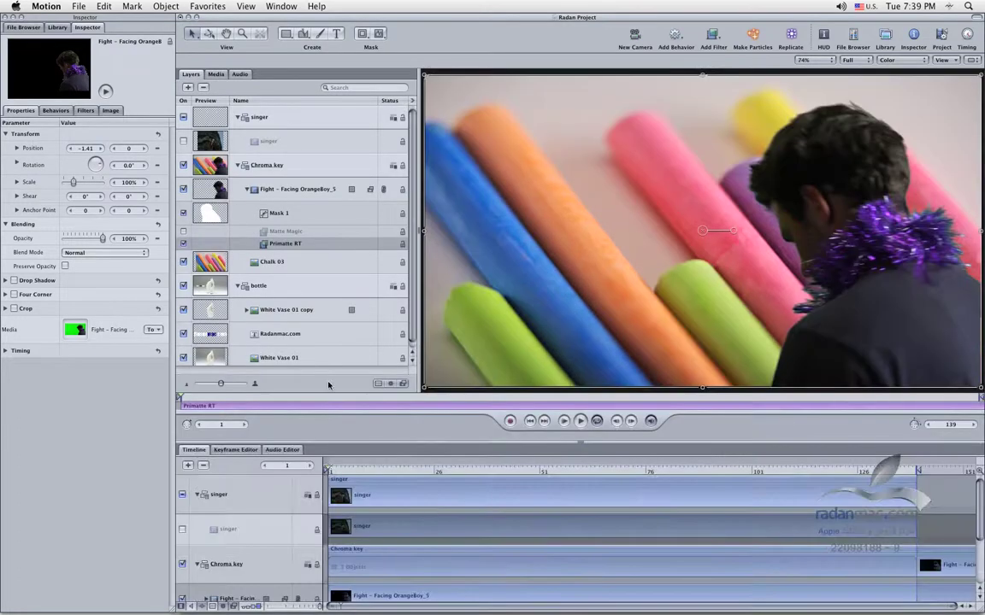
key(F5)
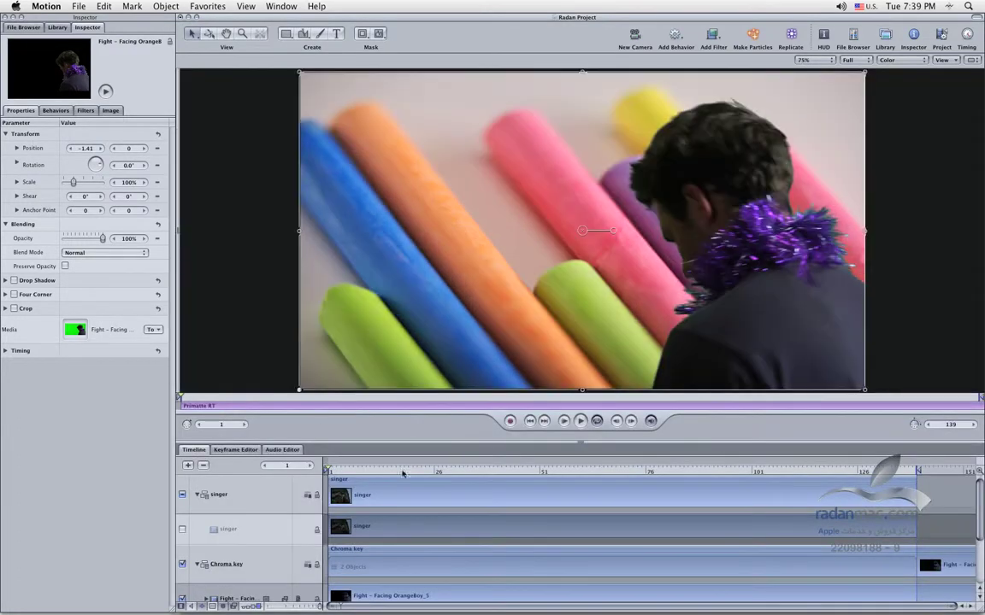
click(235, 450)
click(282, 450)
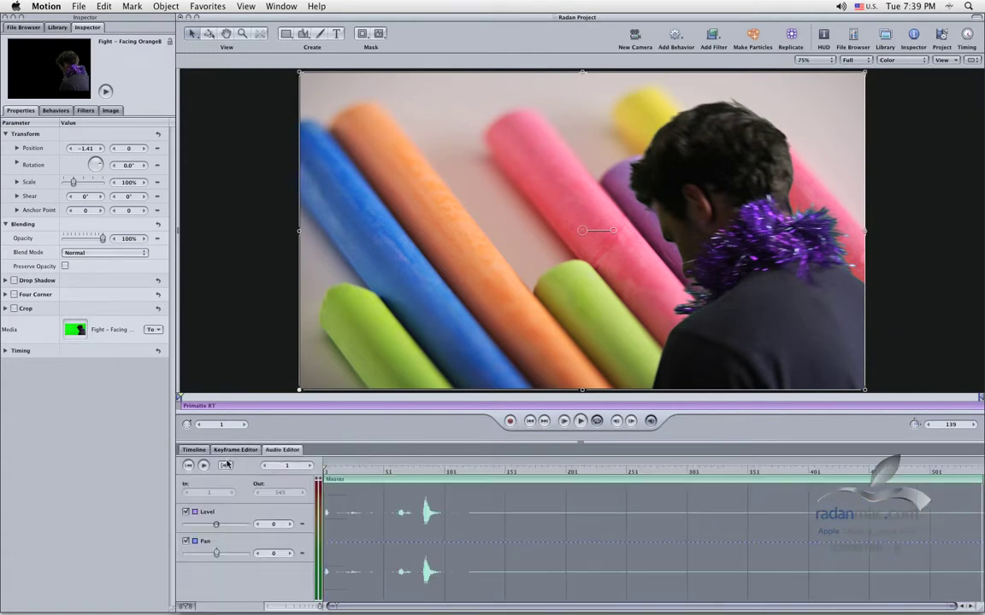
key(super+7)
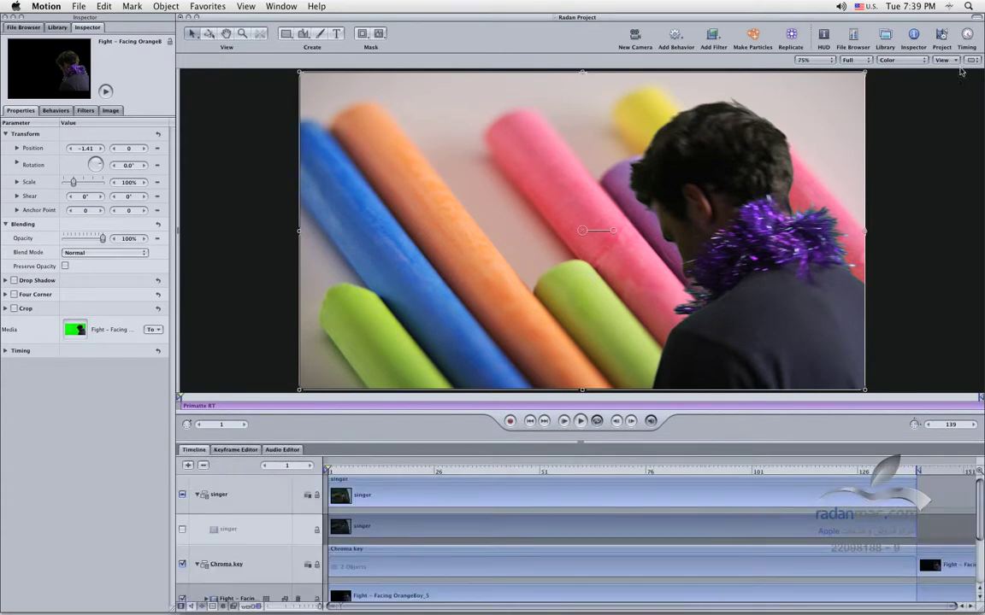
Toggle the Timing pane's display and leave it hidden so the canvas fills the window
click(966, 36)
click(967, 36)
key(F6)
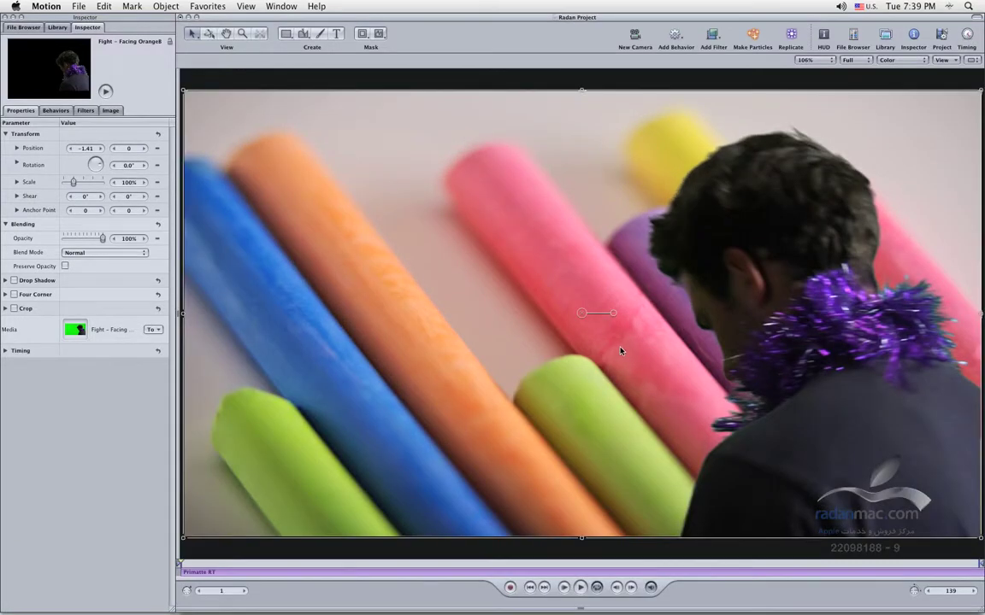